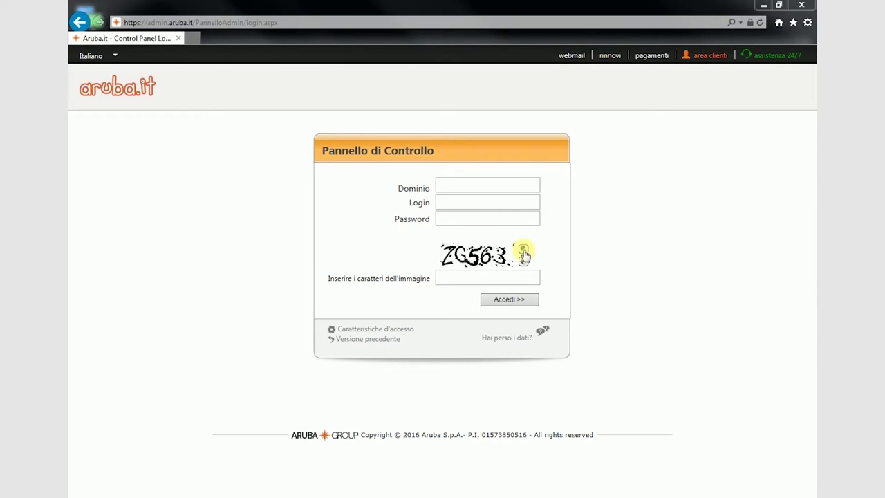
Log into the Aruba Control Panel with the domain, login, account password and security-image characters.
left_click(498, 183)
left_click(517, 200)
left_click(467, 218)
type("*********")
left_click(451, 276)
type("zg563")
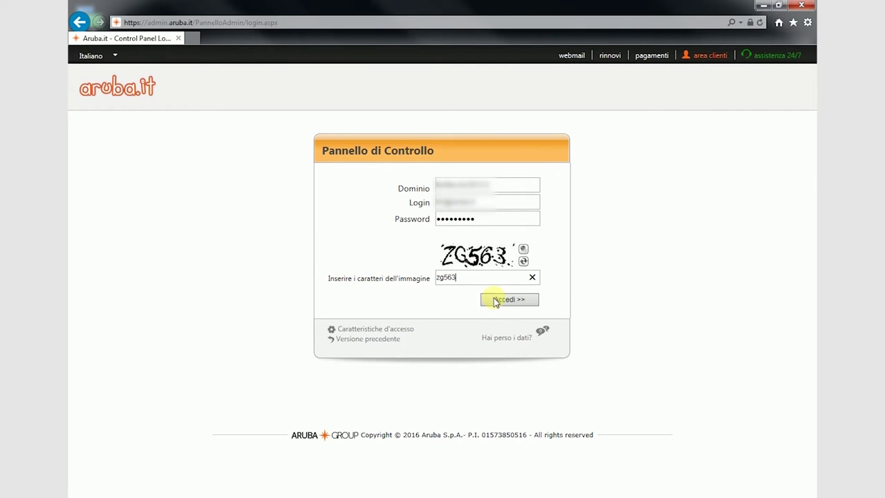
left_click(504, 302)
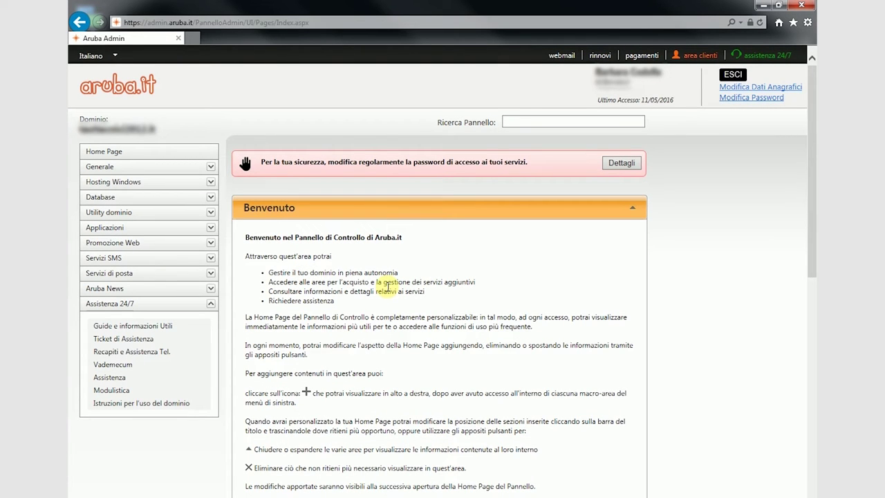
Launch SiteBuilder from the Applicazioni list in the sidebar.
left_click(132, 233)
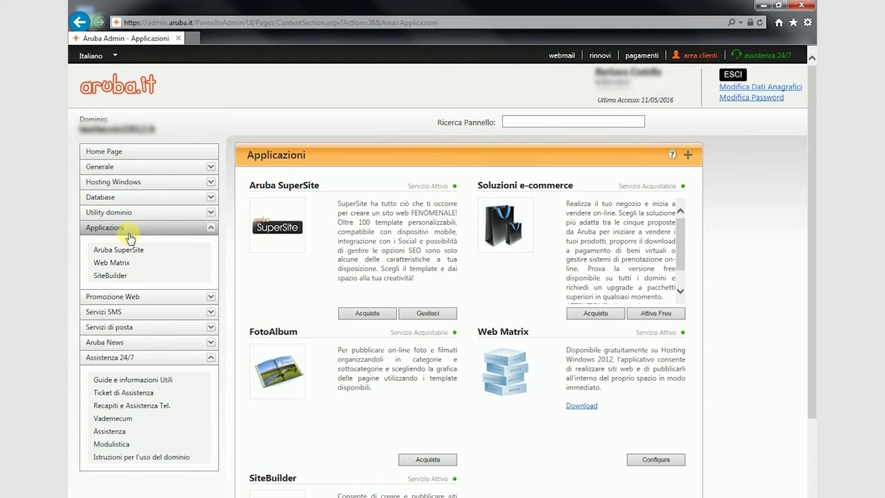
left_click(116, 275)
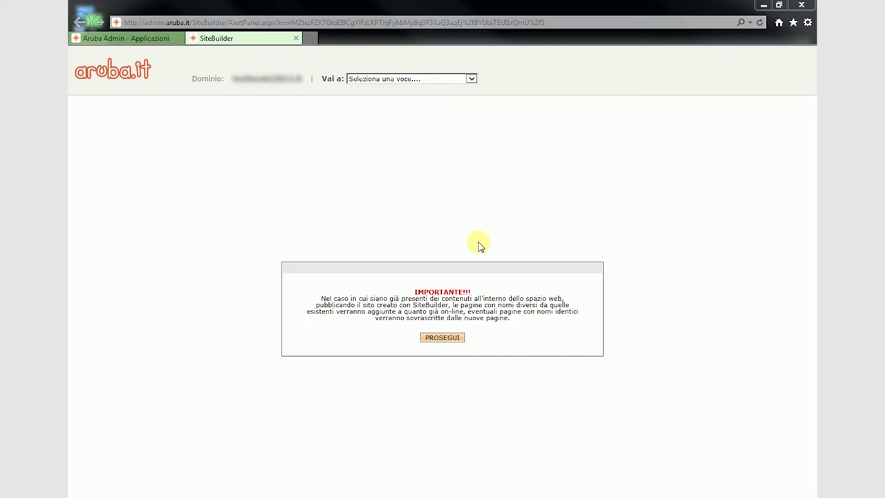
Continue past the overwrite notice, manage the third website and open the new-page form.
left_click(453, 339)
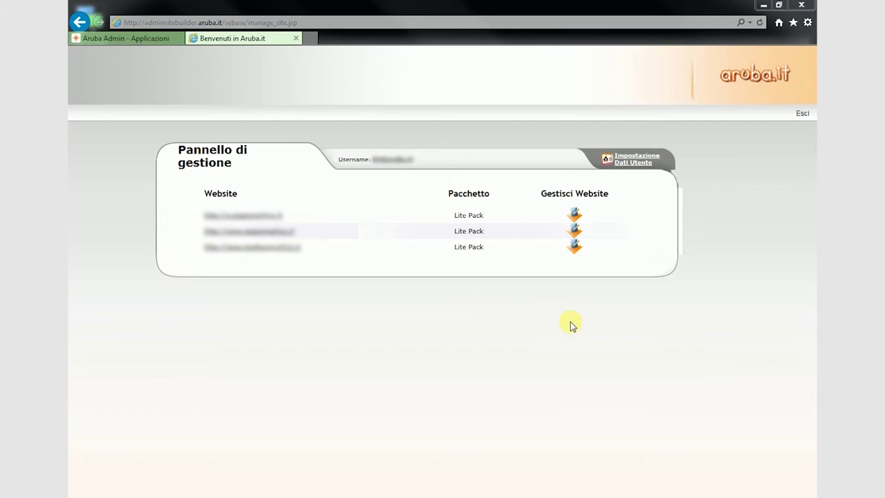
left_click(575, 249)
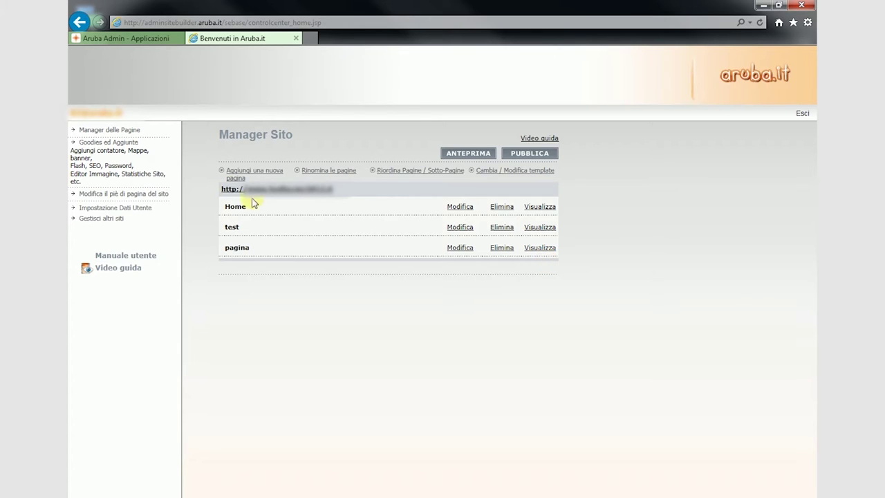
left_click(245, 170)
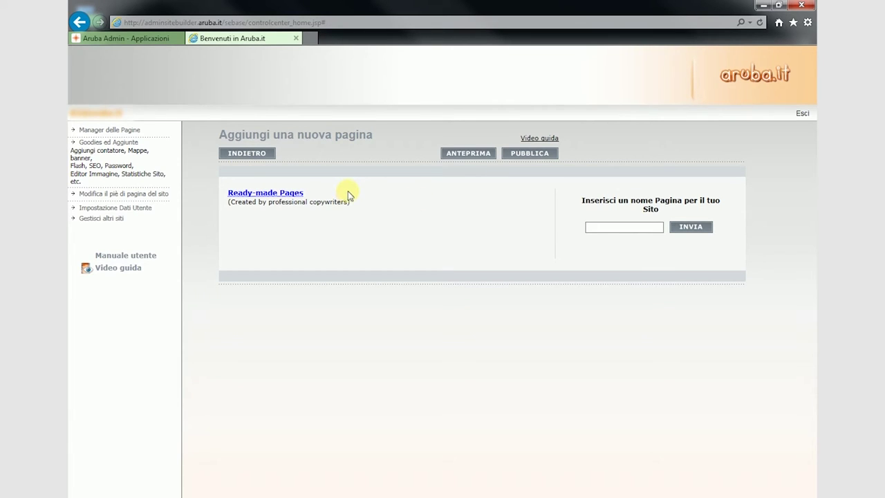
Create a new page named 'pagina2' in the site.
left_click(608, 228)
type("pagina2")
left_click(690, 231)
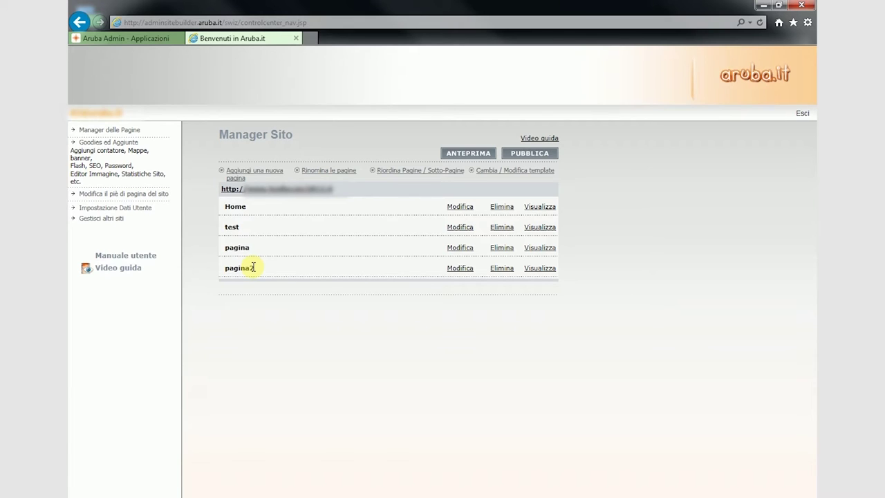
Edit pagina2, preview its In costruzione placeholder, approve it and return to Manager Sito.
left_click(450, 268)
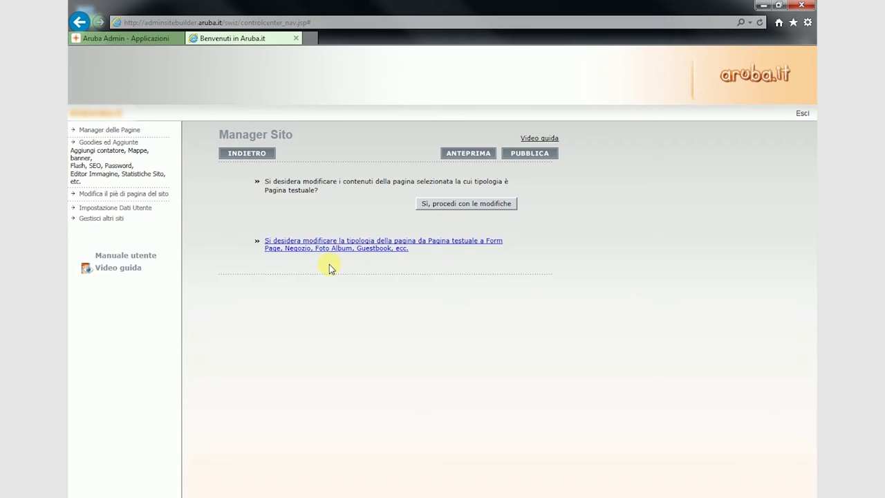
left_click(430, 202)
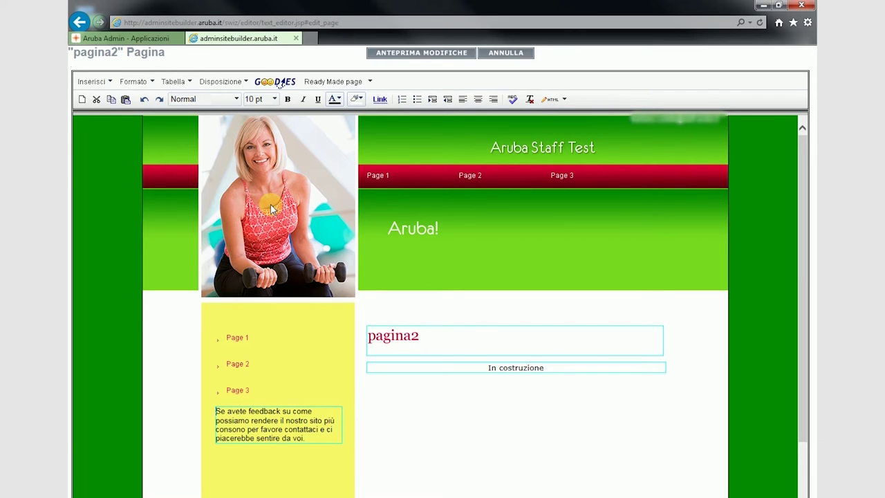
left_click(431, 365)
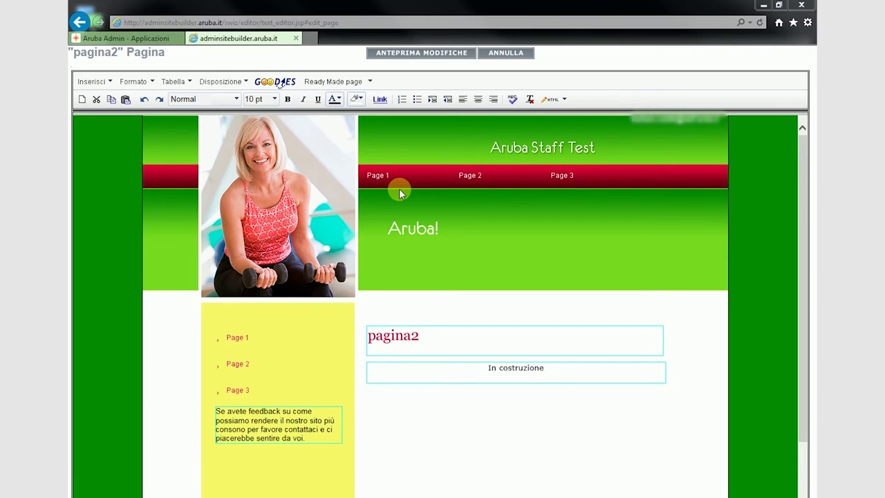
left_click(443, 54)
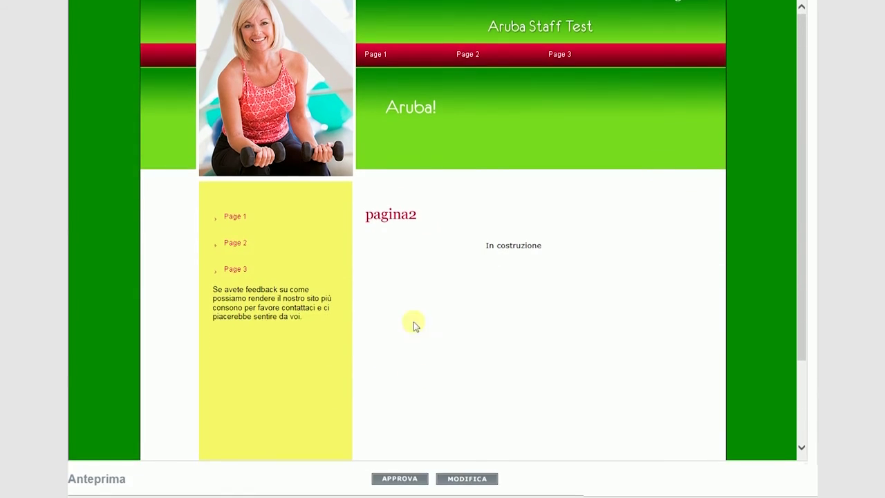
left_click(406, 480)
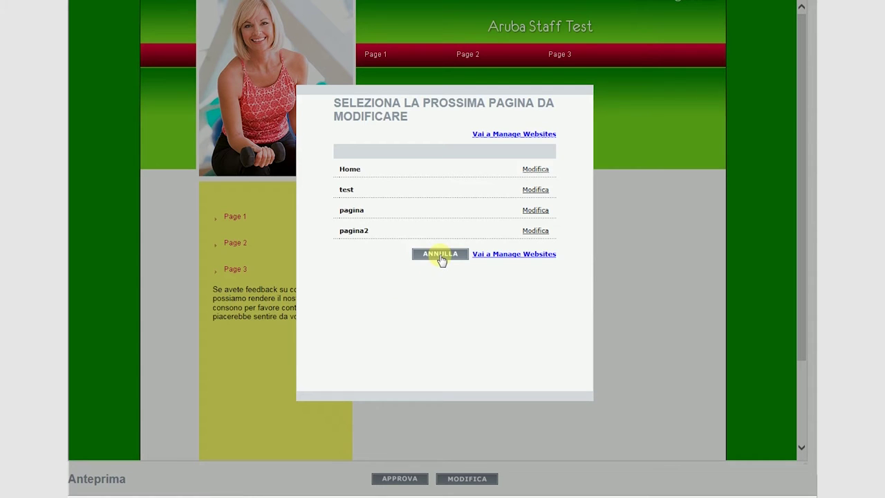
left_click(441, 254)
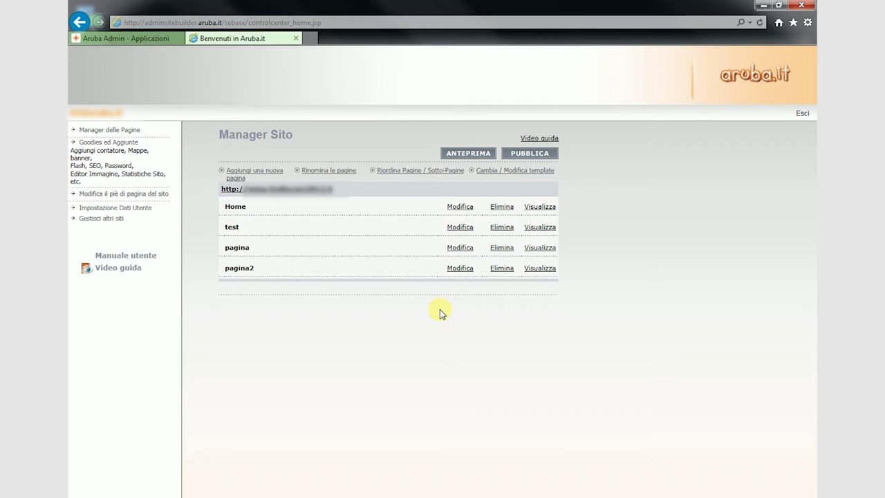
Change pagina2's page type to Libro Ospiti and save the guest book page.
left_click(469, 271)
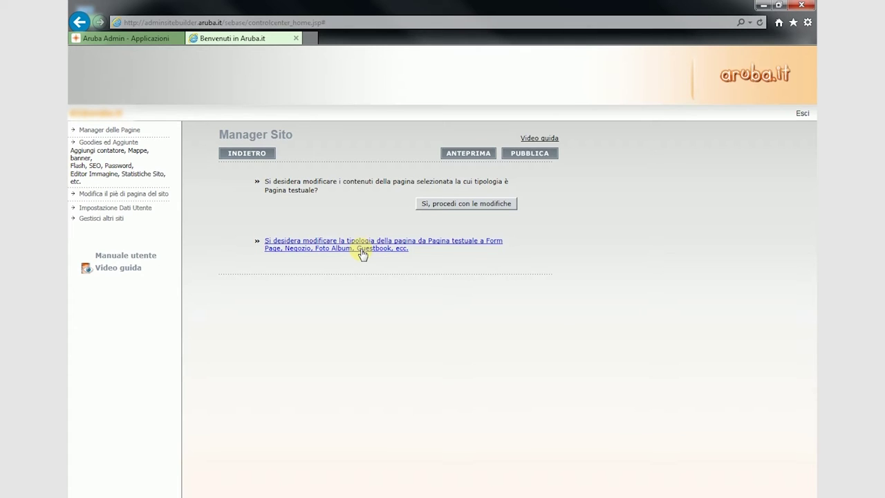
left_click(362, 252)
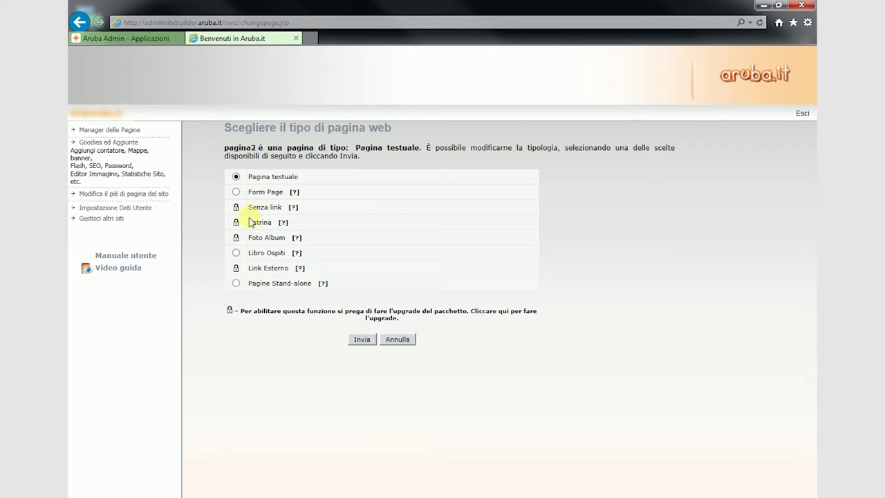
left_click(235, 255)
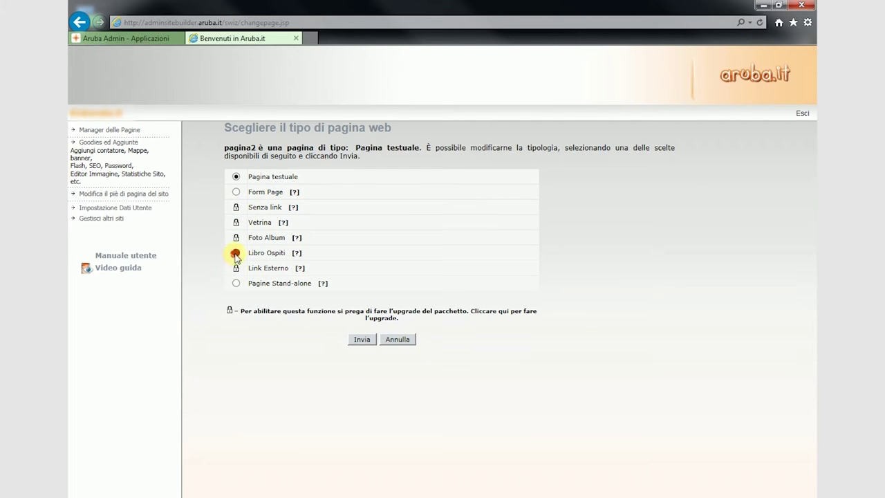
left_click(360, 339)
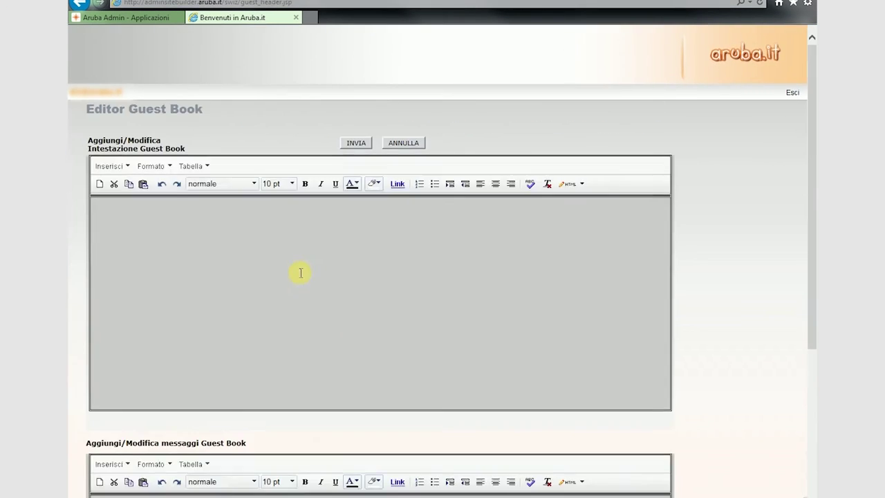
scroll(299, 271, "down", 5)
scroll(279, 336, "down", 2)
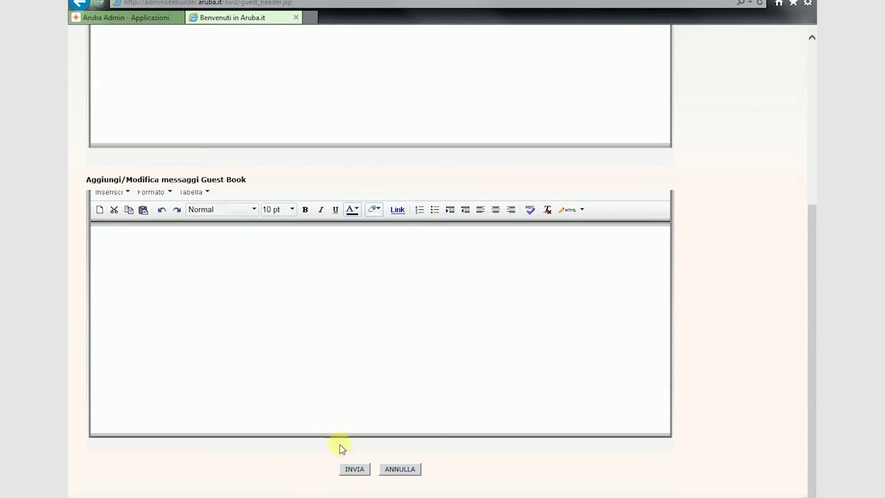
left_click(354, 469)
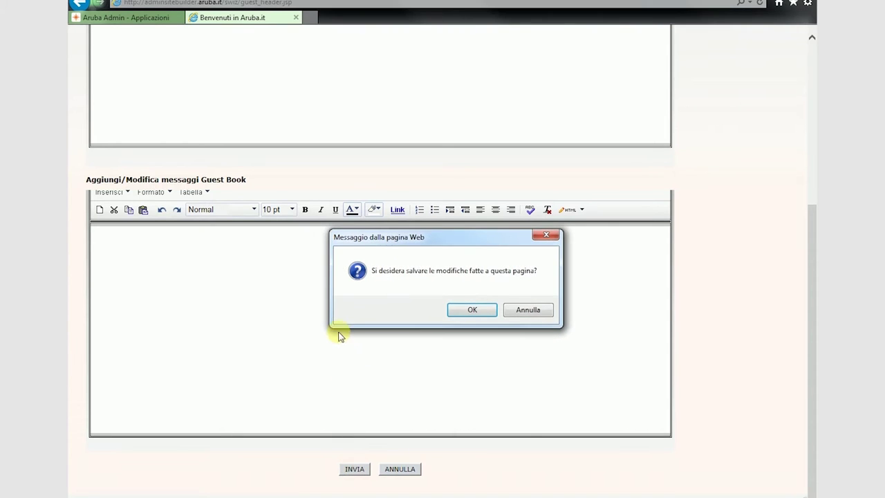
left_click(471, 310)
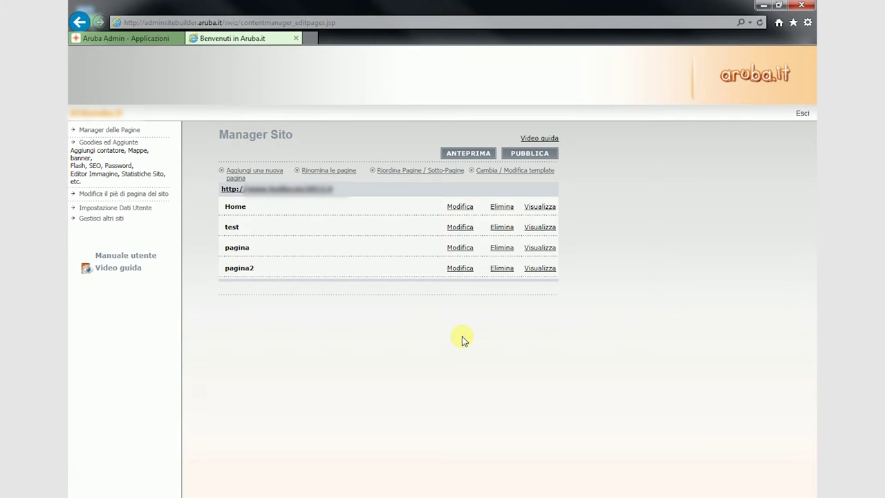
Log out of SiteBuilder and load the admin.aruba.it control panel login page.
left_click(802, 114)
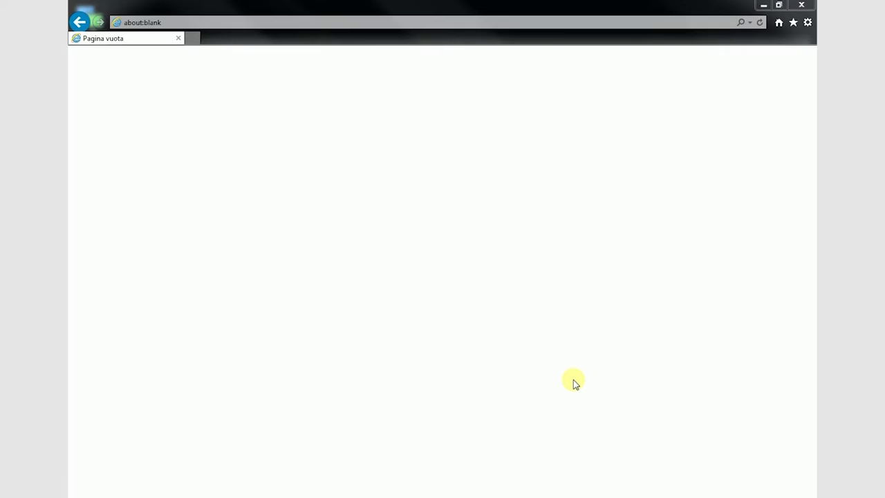
left_click(356, 20)
type("admin")
key("Return")
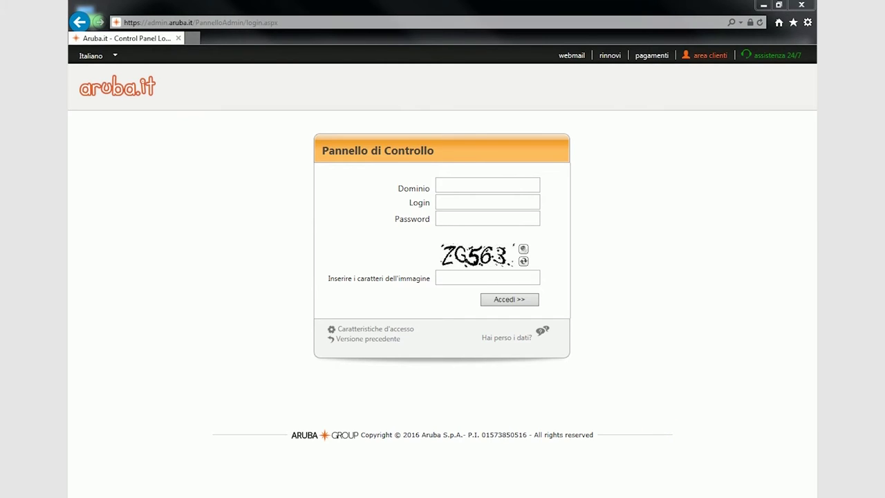
Sign back into the Aruba Control Panel with domain, login, password and captcha characters.
left_click(495, 186)
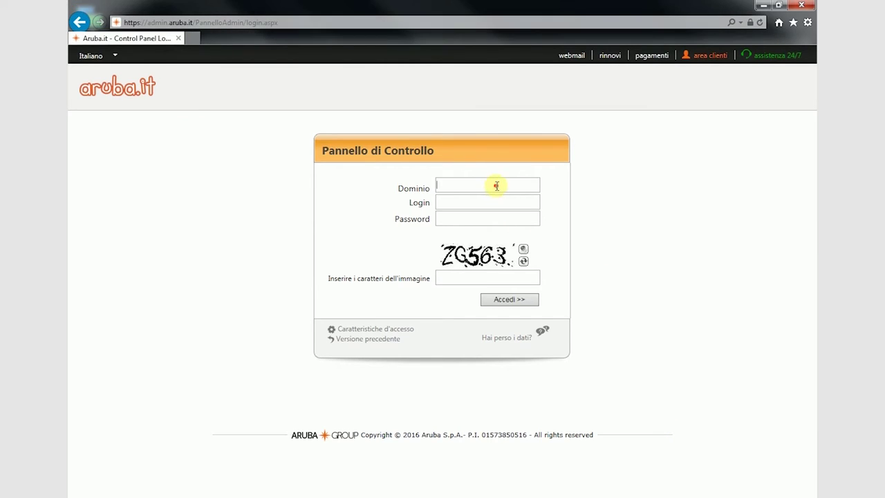
left_click(466, 200)
left_click(466, 218)
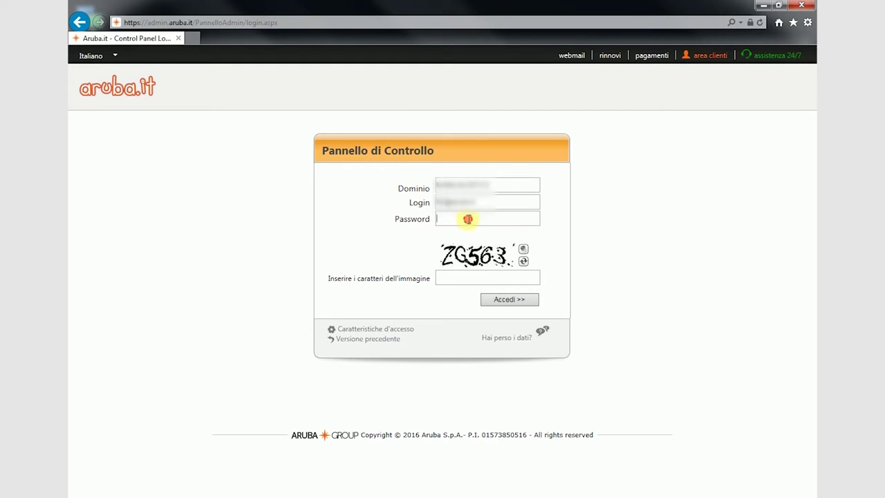
type("•••••••••")
left_click(442, 277)
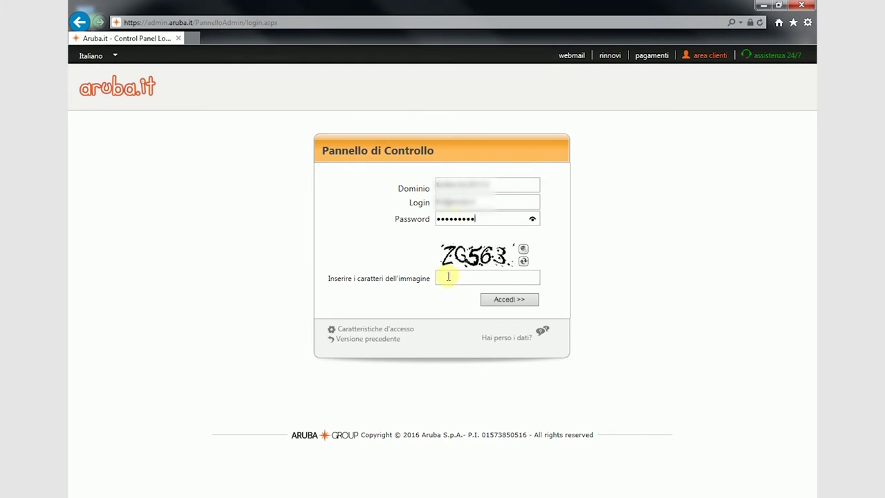
type("zg563")
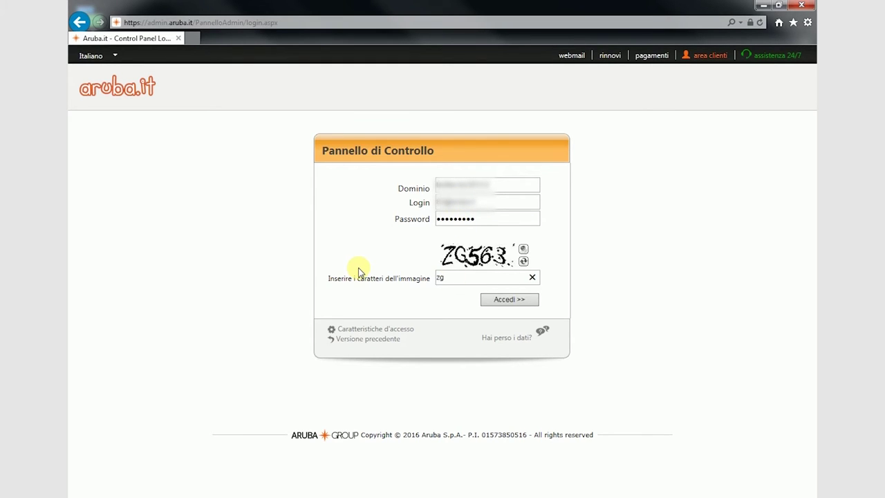
left_click(504, 306)
left_click(504, 304)
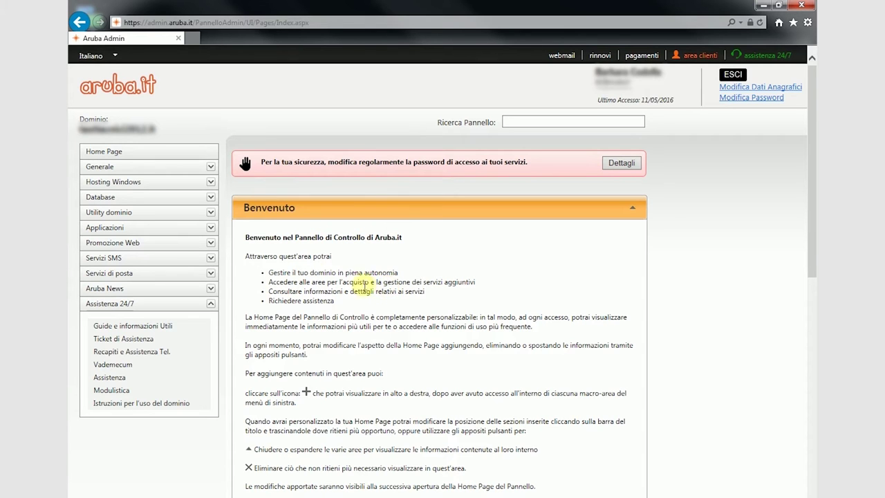
Launch SiteBuilder from Applicazioni, accept the overwrite notice and manage the third website.
left_click(130, 229)
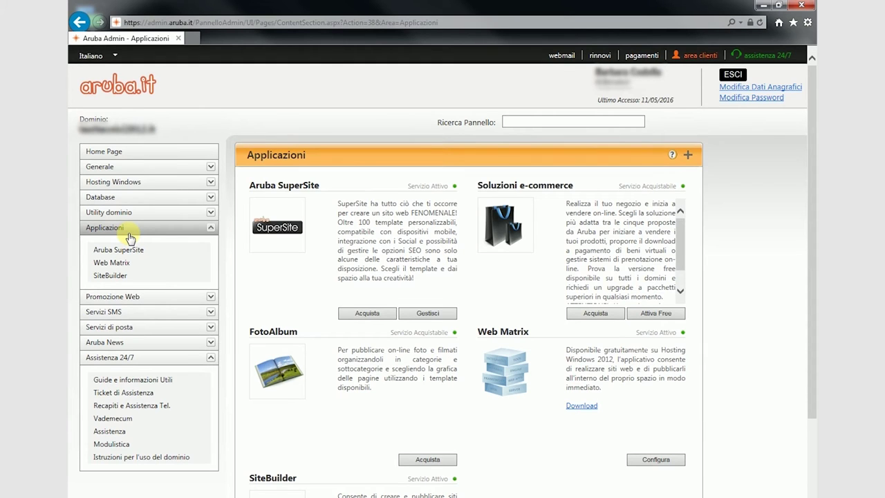
left_click(112, 276)
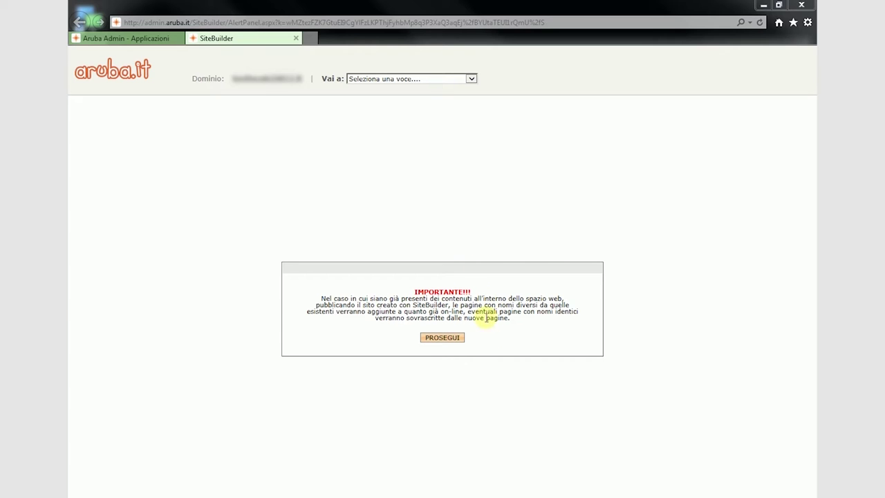
left_click(452, 338)
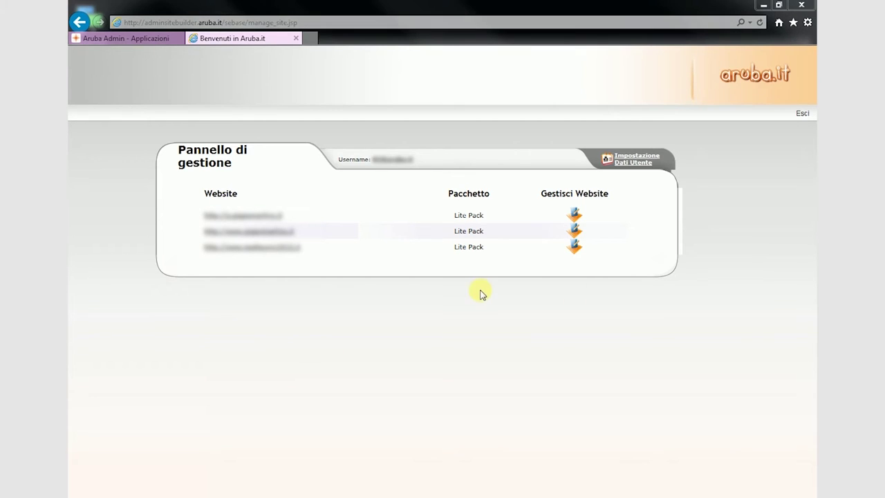
left_click(576, 246)
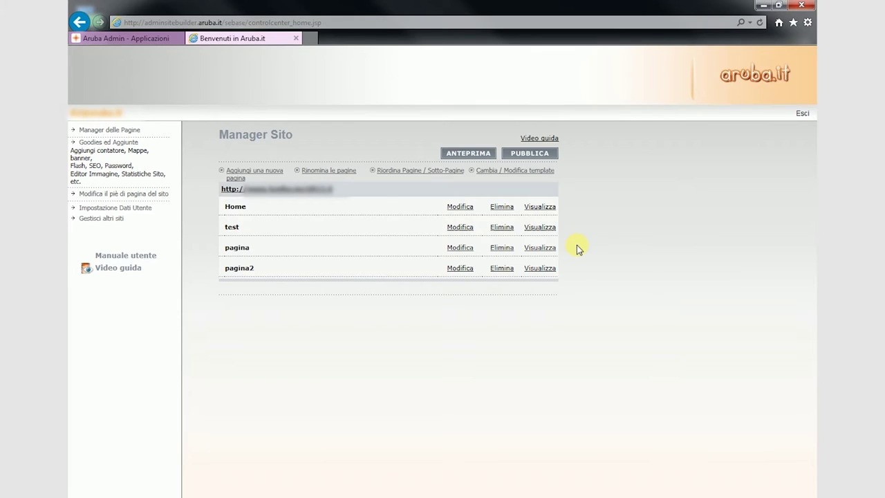
Rename page pagina2 to pagina3 via Rinomina le pagine, then log out of SiteBuilder.
left_click(333, 173)
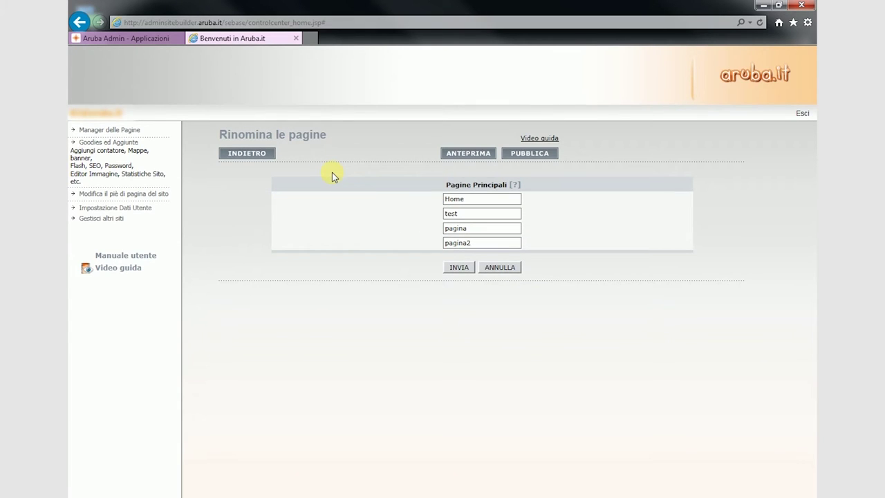
left_click(489, 243)
key("BackSpace")
type("3")
left_click(459, 267)
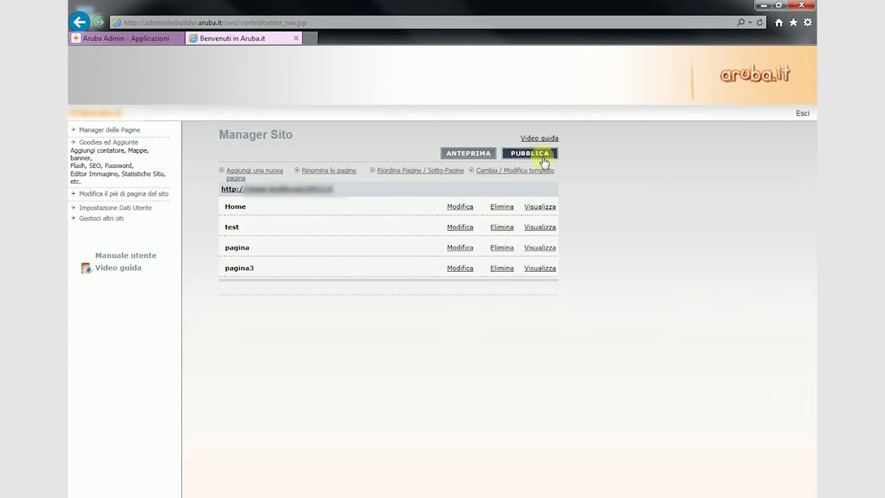
left_click(802, 116)
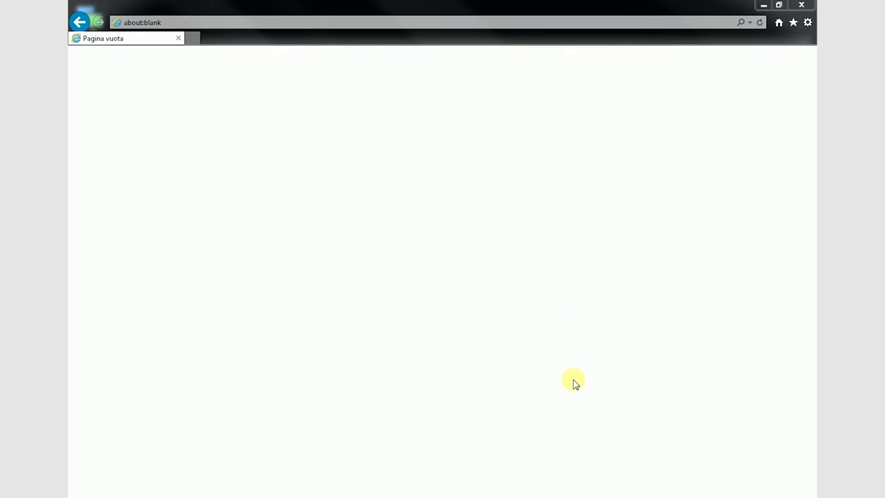
Sign in to the Aruba admin control panel with the saved domain, login, account password and captcha.
left_click(353, 21)
type("admin.aruba.it/")
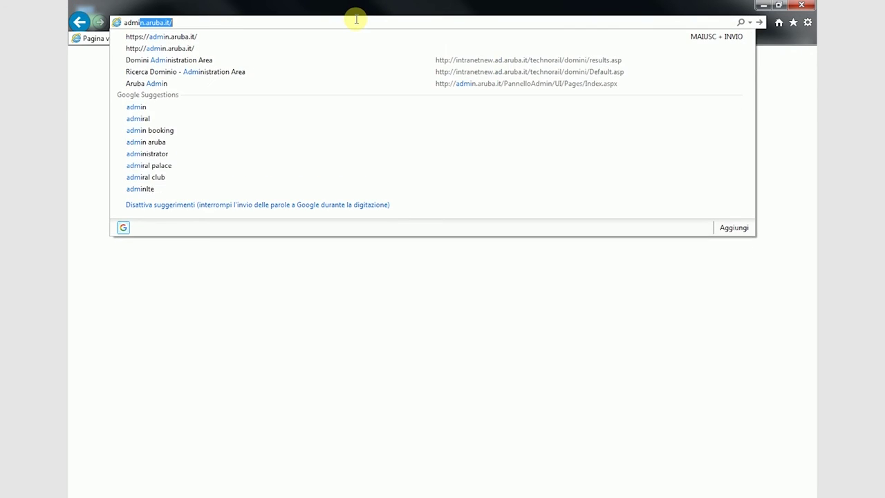
key("Return")
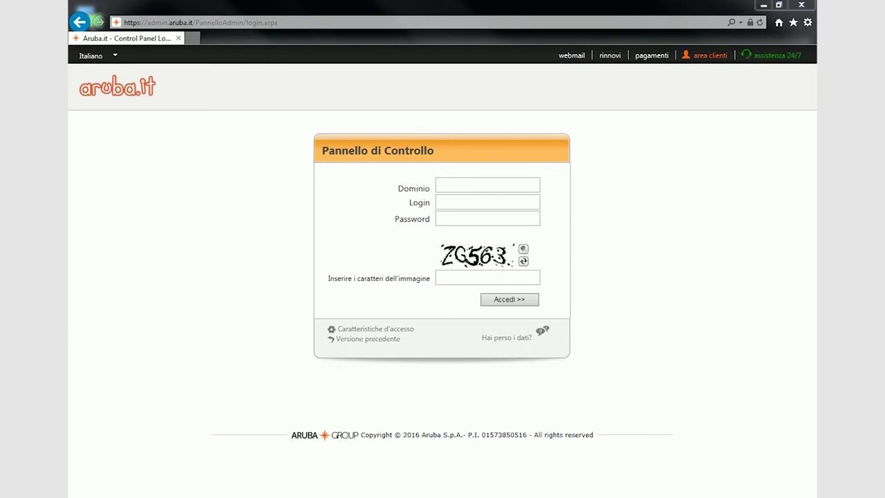
left_click(496, 183)
left_click(467, 202)
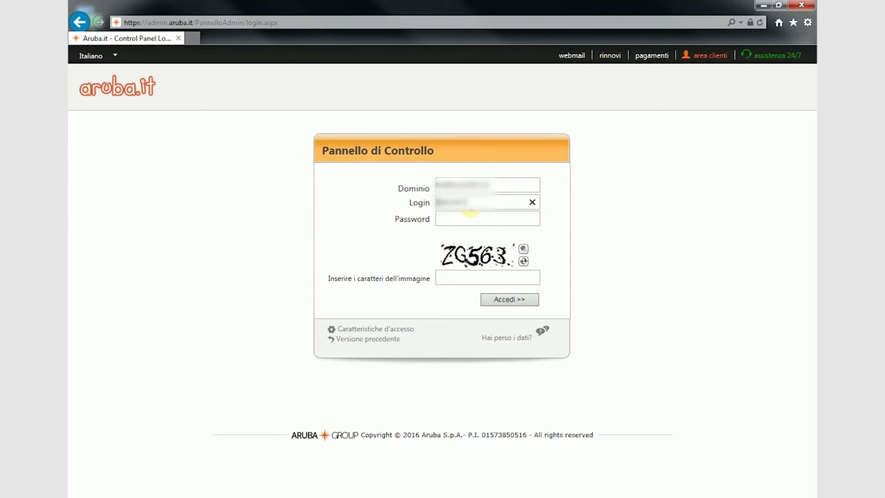
left_click(468, 219)
type("•••••••••")
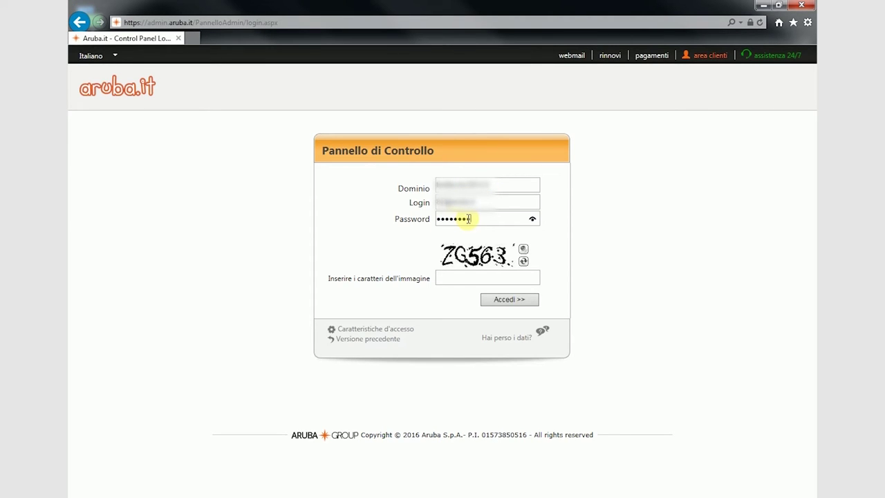
left_click(450, 277)
type("zg563")
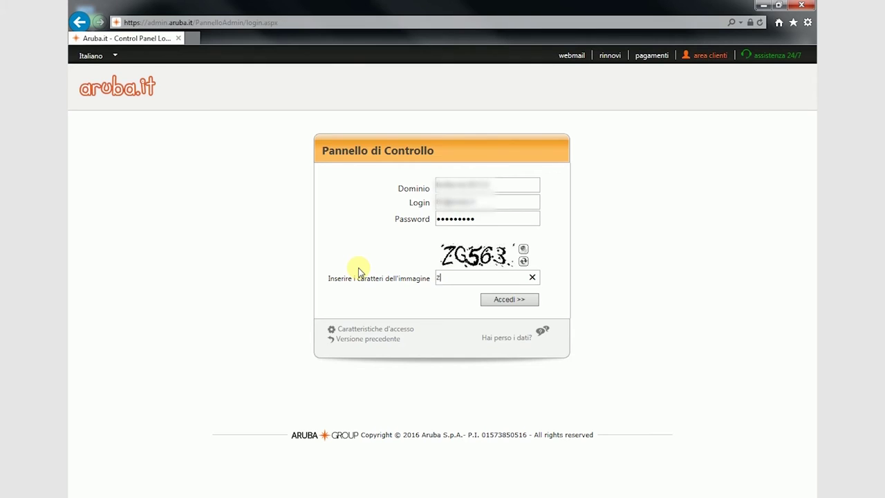
left_click(502, 304)
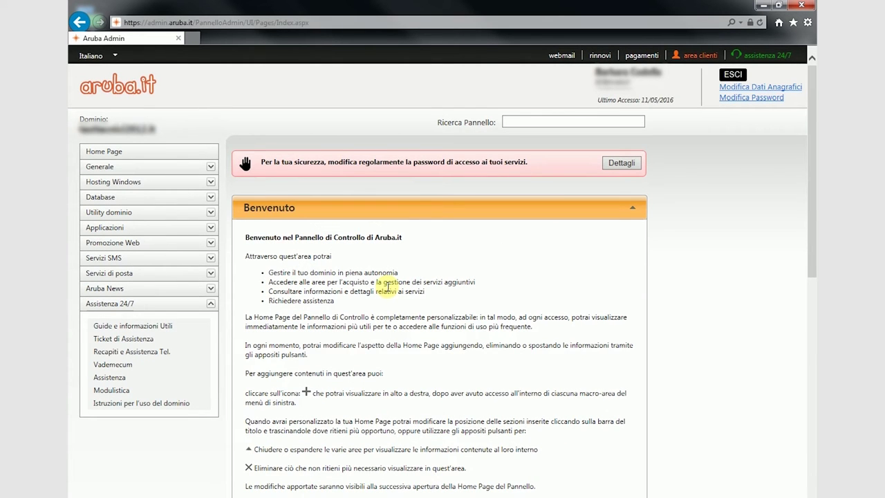
Launch SiteBuilder from Applicazioni, get past the overwrite notice, and manage the third website.
left_click(128, 229)
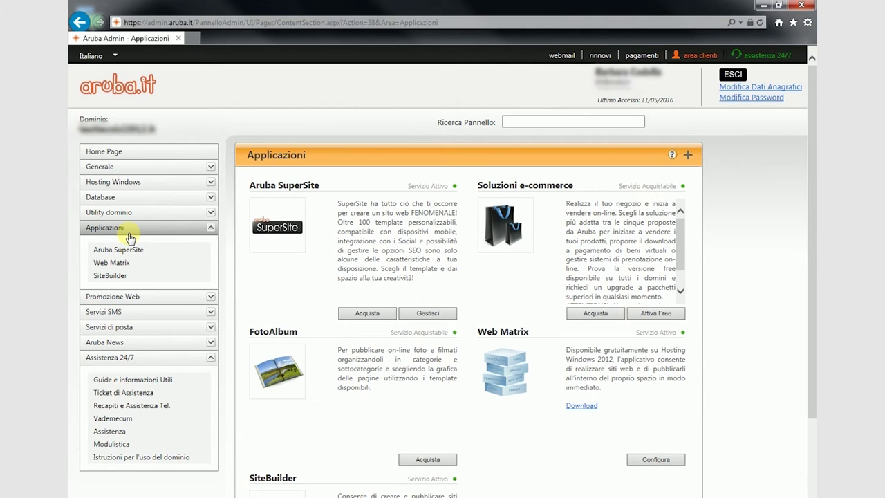
left_click(114, 275)
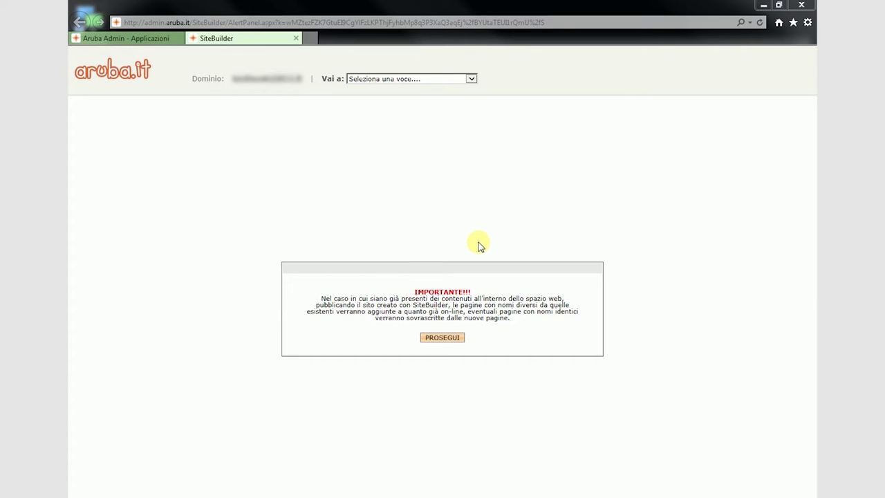
left_click(451, 338)
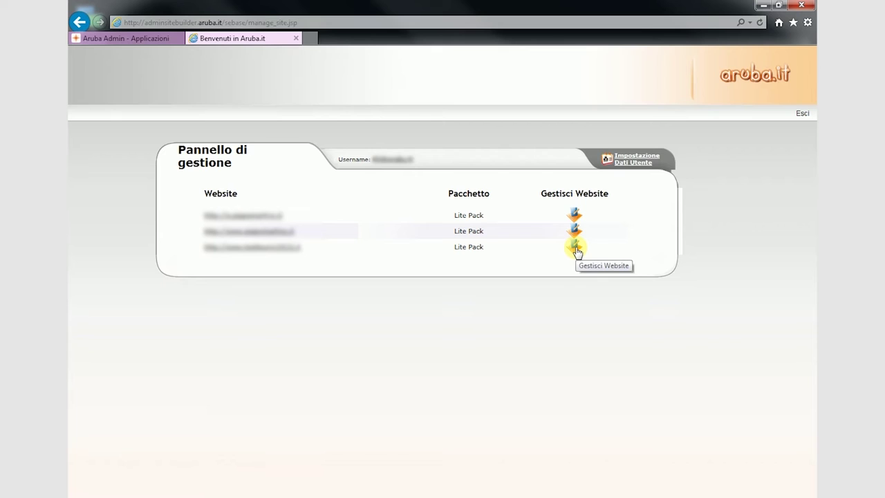
left_click(575, 248)
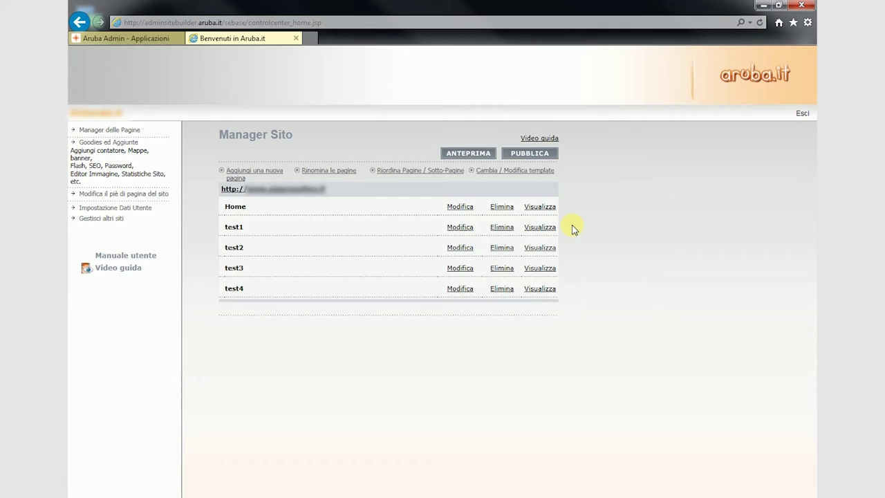
Delete the test3 page, publish the changes to the live site, and exit SiteBuilder.
left_click(502, 269)
left_click(504, 332)
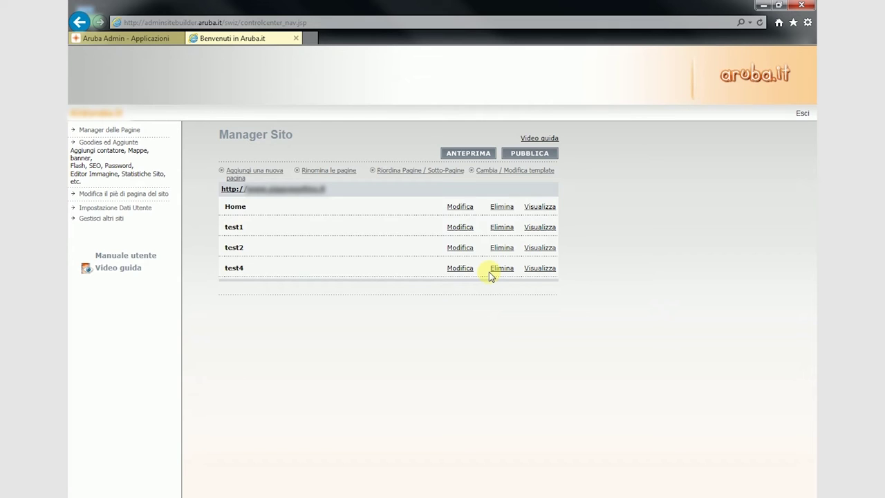
left_click(531, 153)
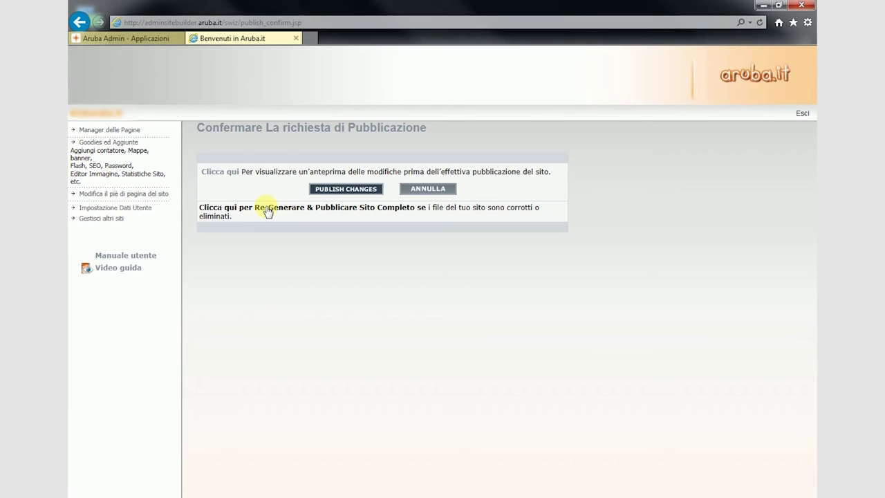
left_click(267, 209)
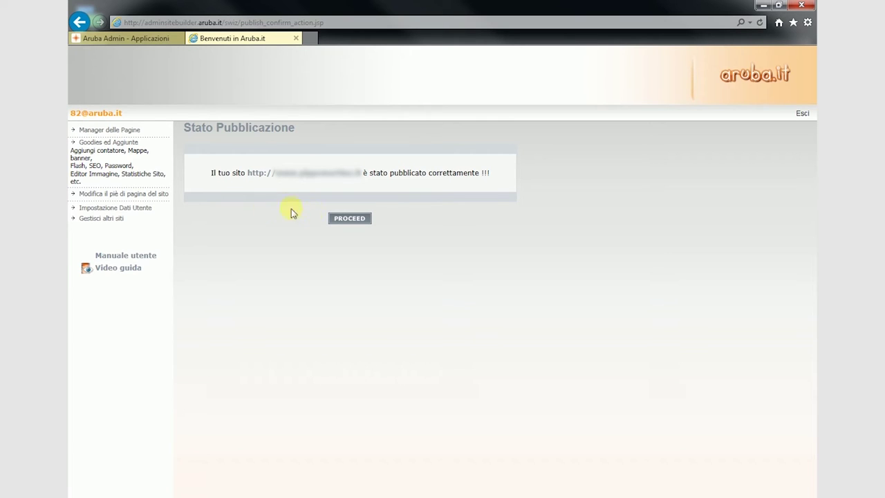
left_click(346, 219)
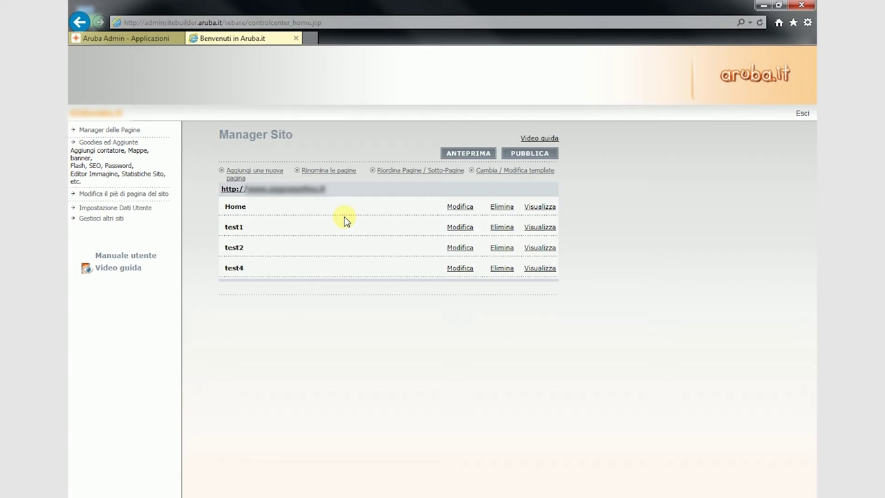
left_click(799, 115)
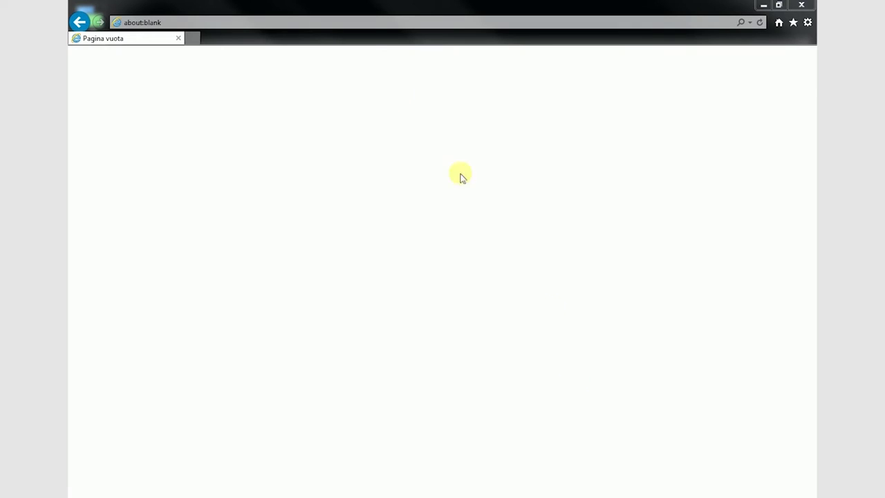
Log back into the Aruba admin control panel with the domain, login, account password and captcha.
left_click(356, 19)
type("admin")
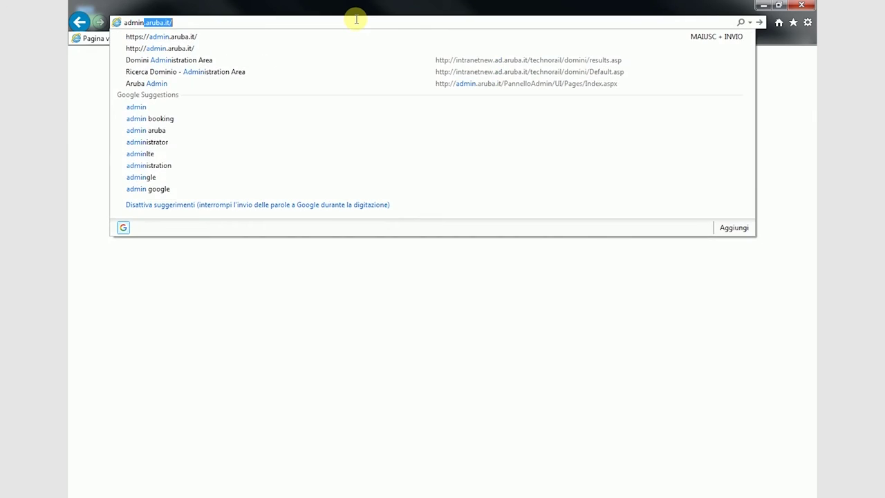
key("Return")
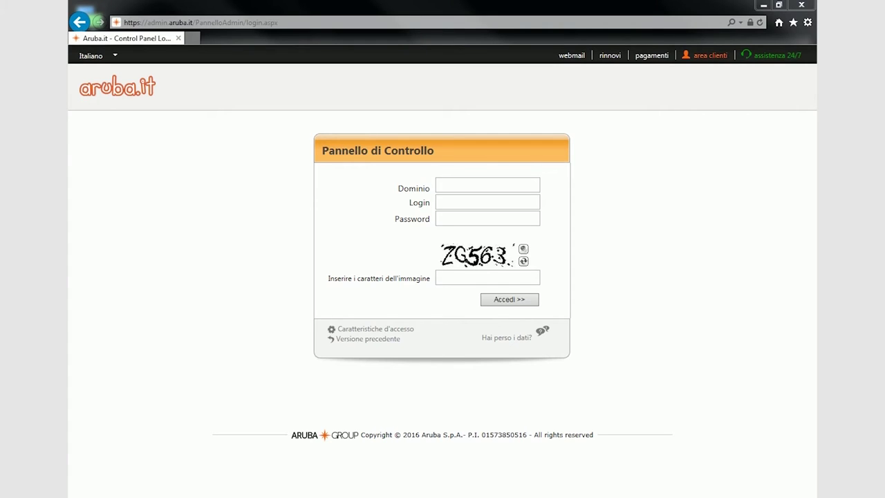
left_click(496, 184)
left_click(466, 200)
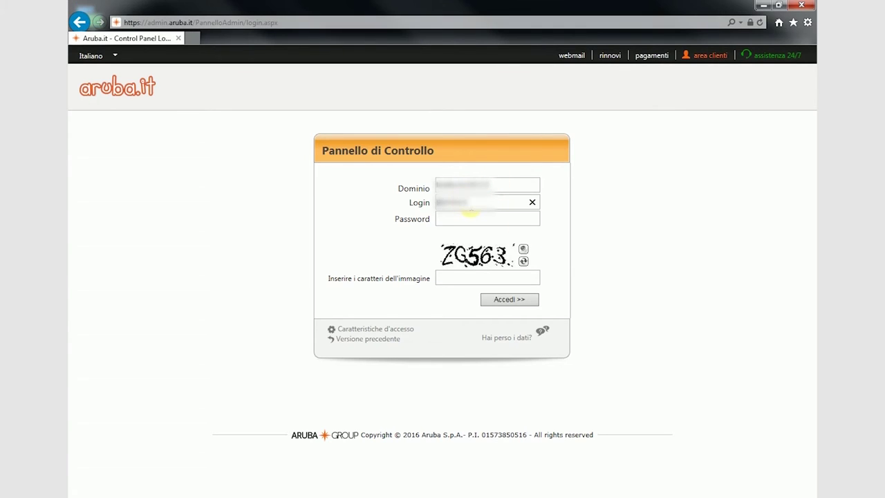
left_click(468, 218)
type("•••••••••")
left_click(451, 277)
type("zg563")
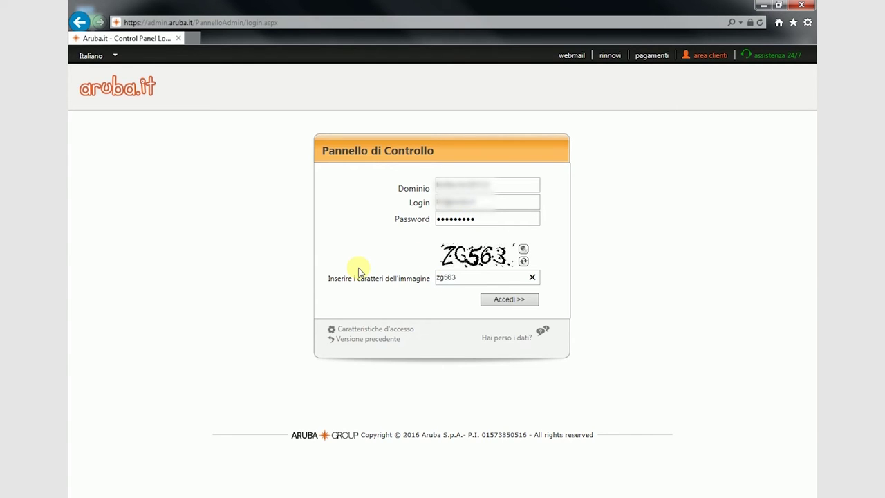
left_click(504, 301)
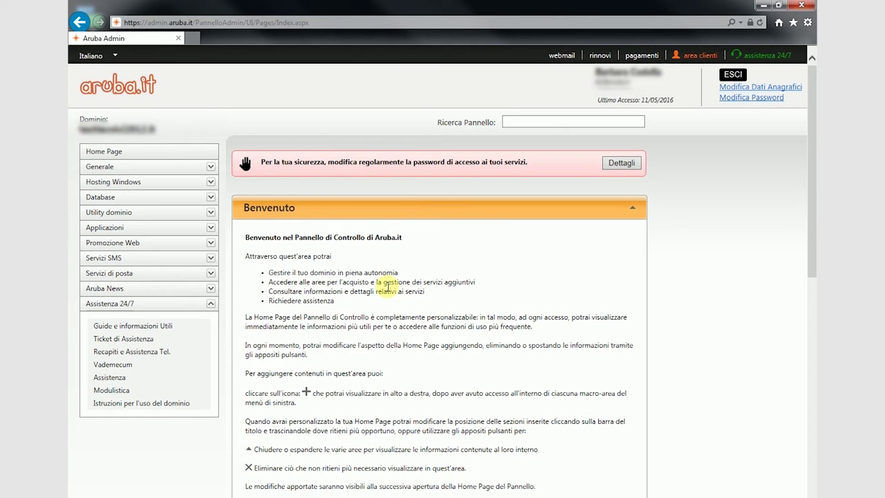
Launch SiteBuilder from Applicazioni, continue past the overwrite warning, and manage the third website.
left_click(129, 234)
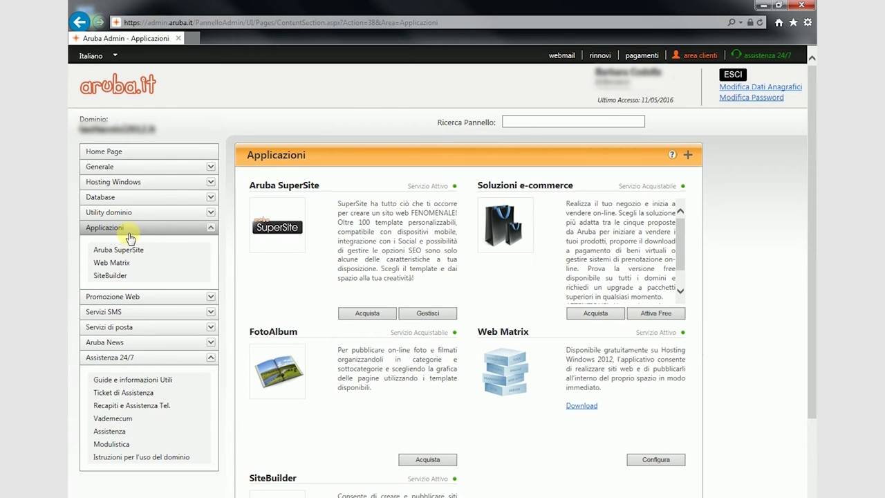
left_click(114, 275)
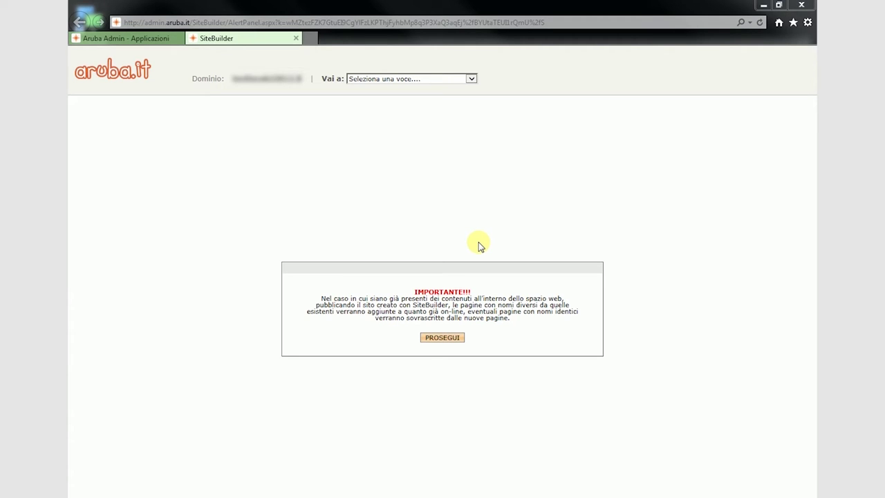
left_click(453, 339)
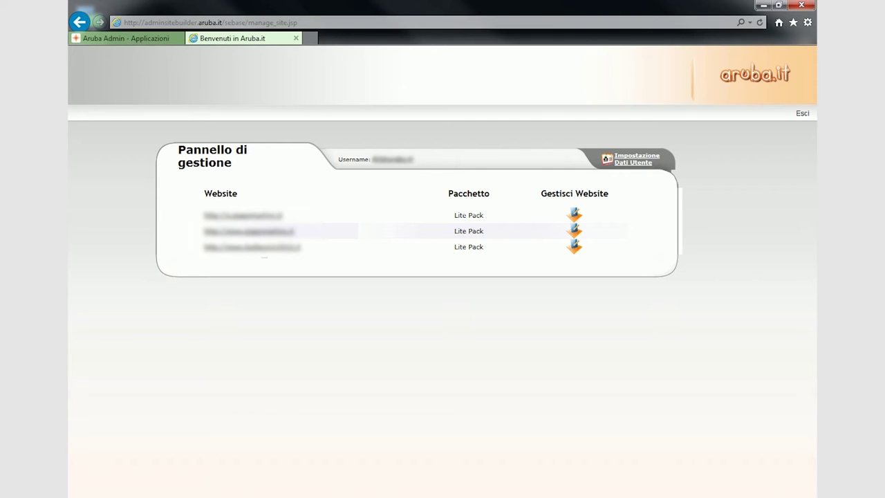
left_click(576, 247)
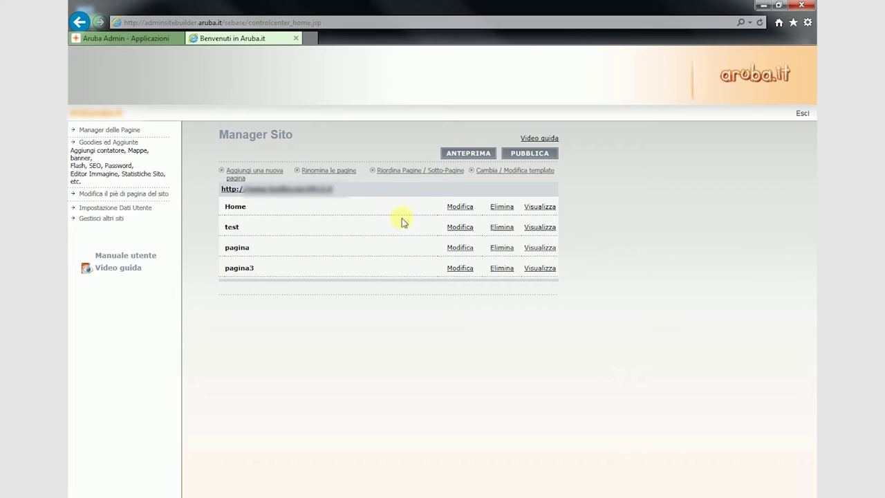
Move pagina up and test down so the order is pagina, pagina3, test; save and log out.
left_click(384, 171)
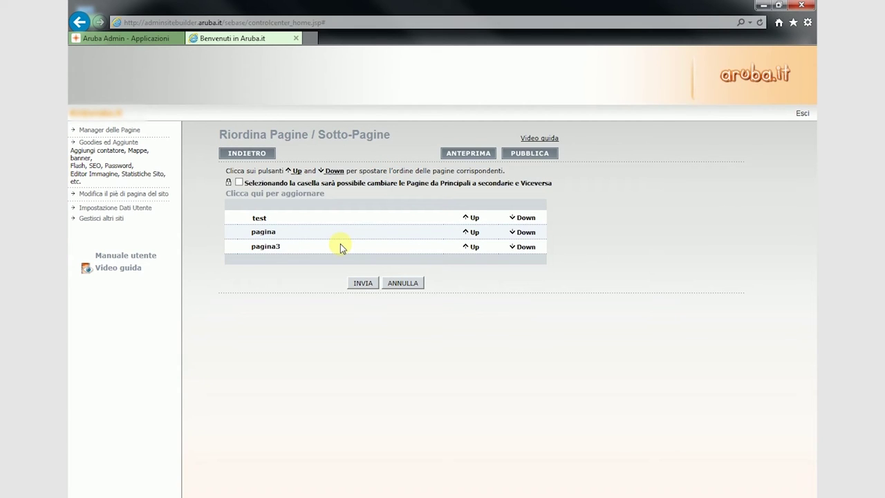
left_click(473, 232)
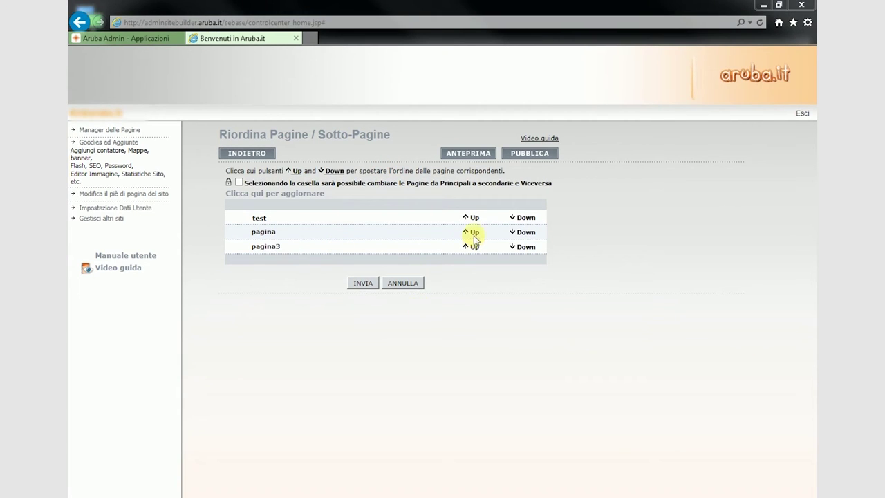
left_click(526, 233)
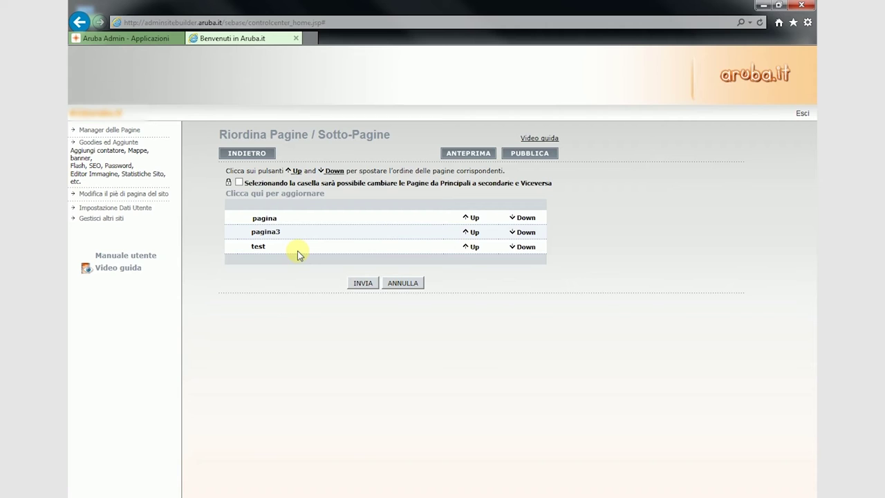
left_click(363, 282)
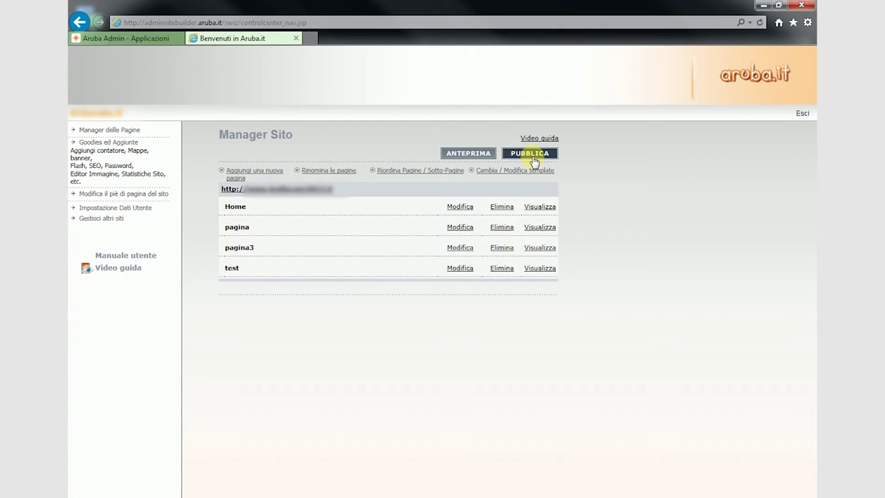
left_click(802, 113)
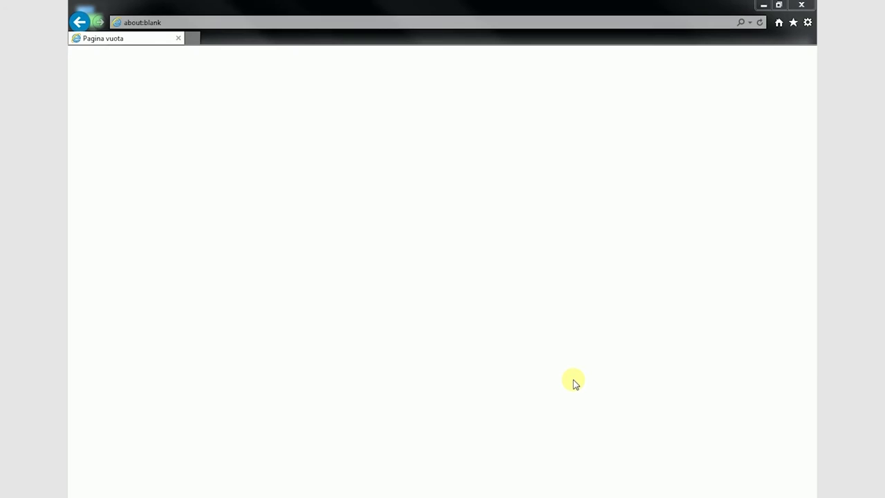
Sign in at admin.aruba.it with domain 'dominio.it', the login, account password and captcha.
left_click(355, 19)
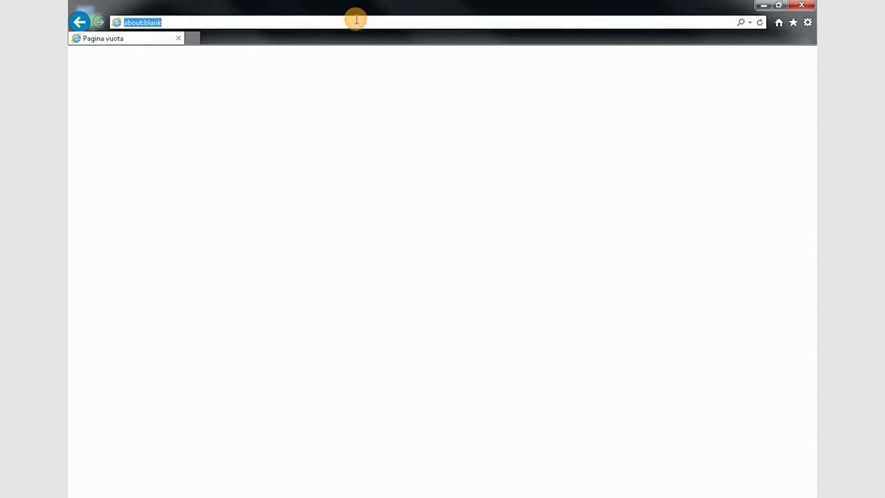
type("admin")
key("Return")
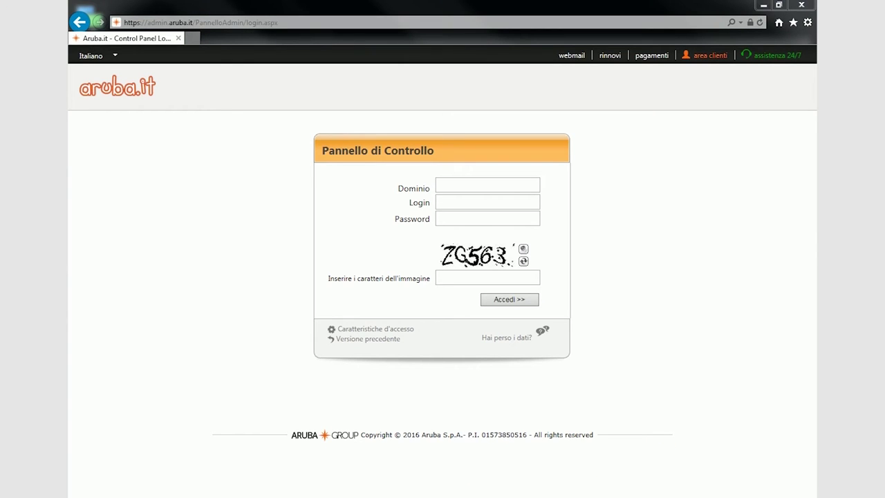
left_click(494, 184)
type("dominio.it")
left_click(463, 201)
type("login")
left_click(468, 218)
type("*********")
left_click(446, 277)
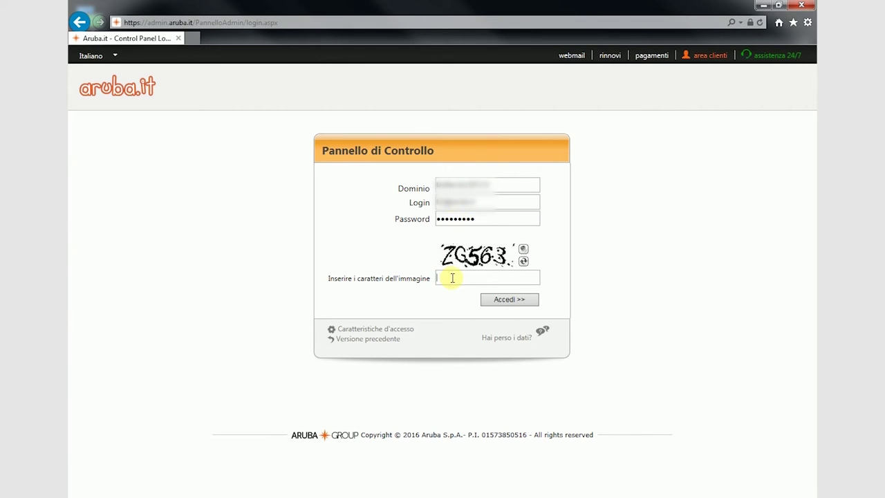
type("zg563")
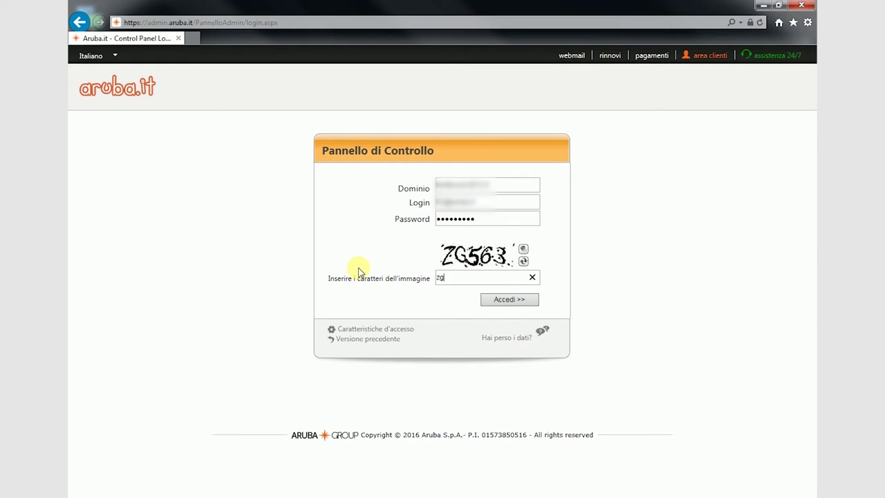
left_click(503, 303)
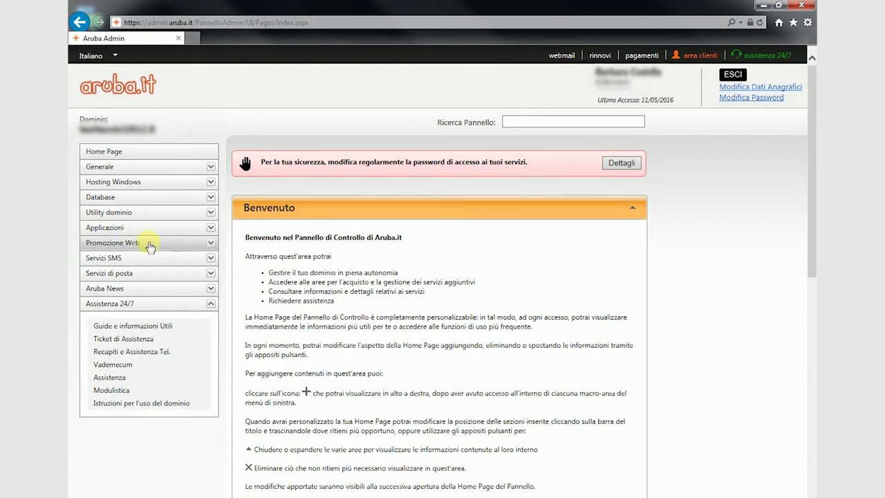
Relaunch SiteBuilder from Applicazioni, accept the overwrite warning, and manage the third website.
left_click(129, 230)
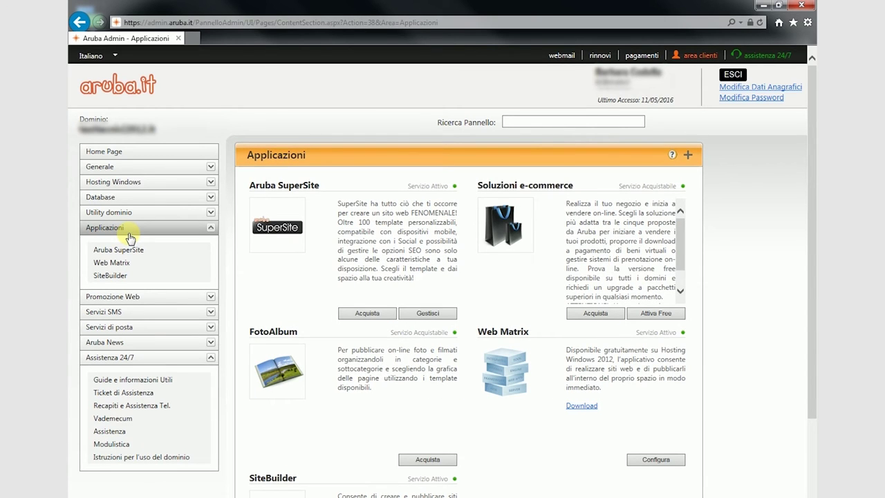
left_click(117, 275)
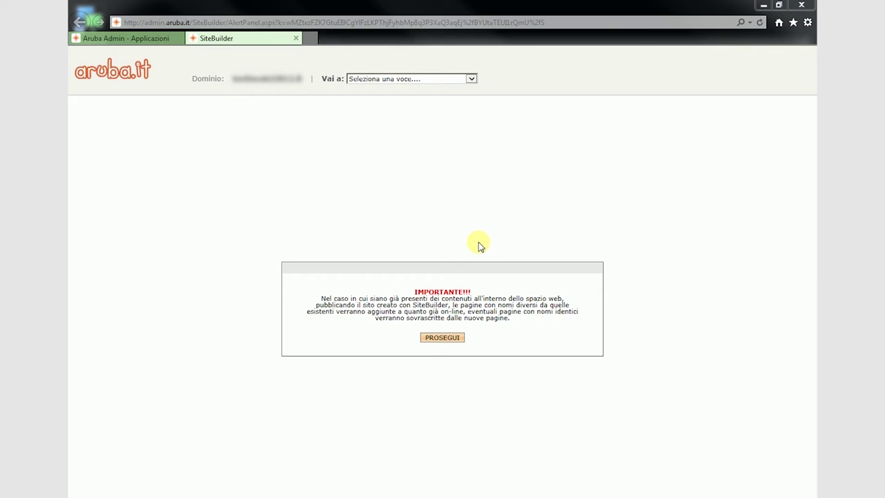
left_click(448, 338)
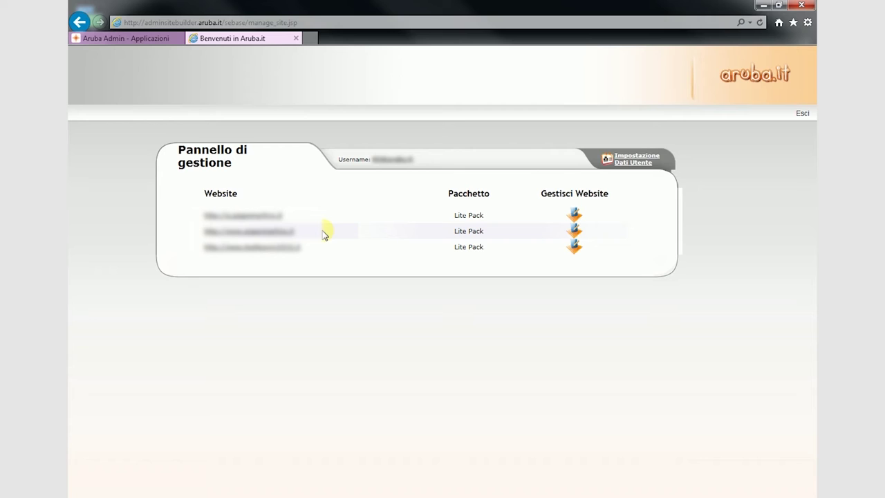
left_click(576, 249)
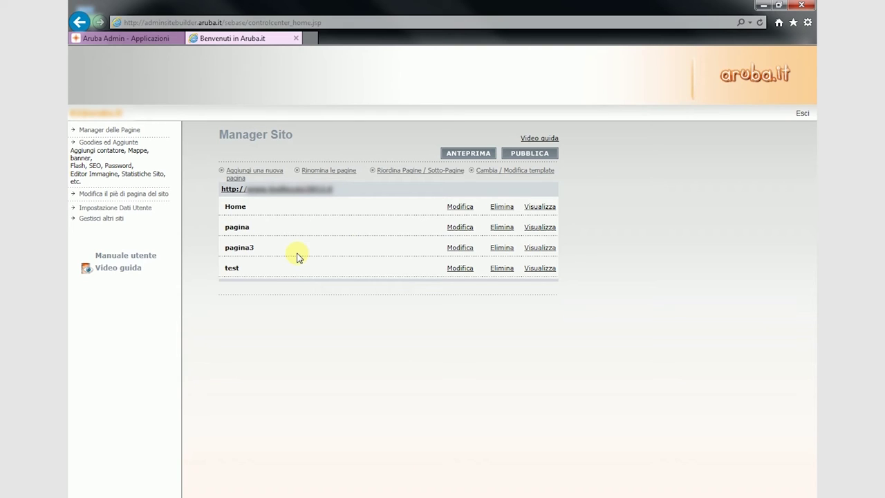
Request publishing with PUBBLICA, cancel it with ANNULLA, and exit SiteBuilder.
left_click(529, 153)
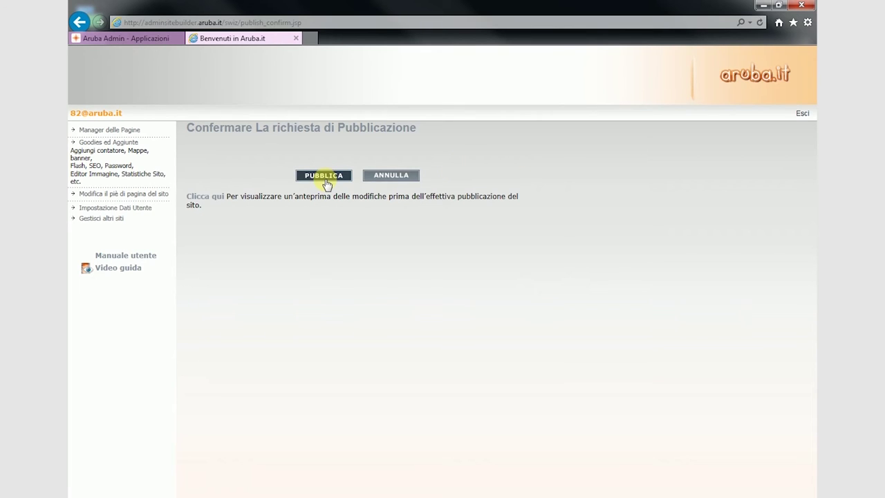
left_click(391, 176)
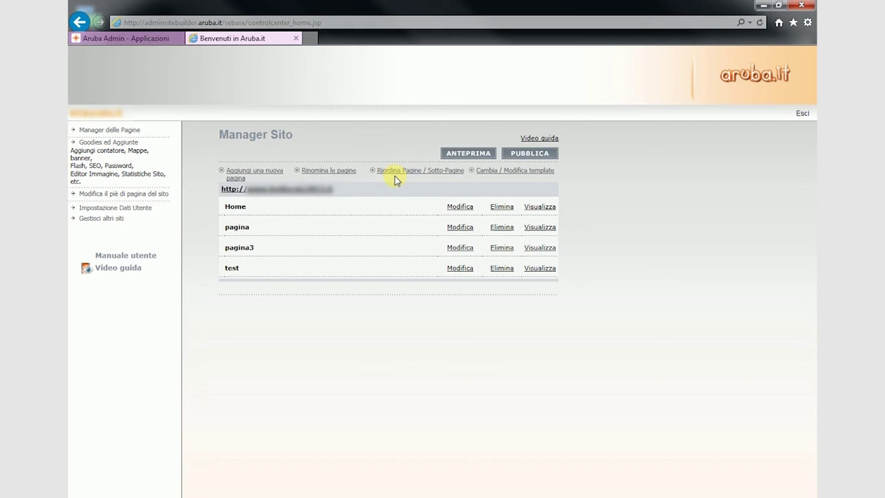
left_click(801, 113)
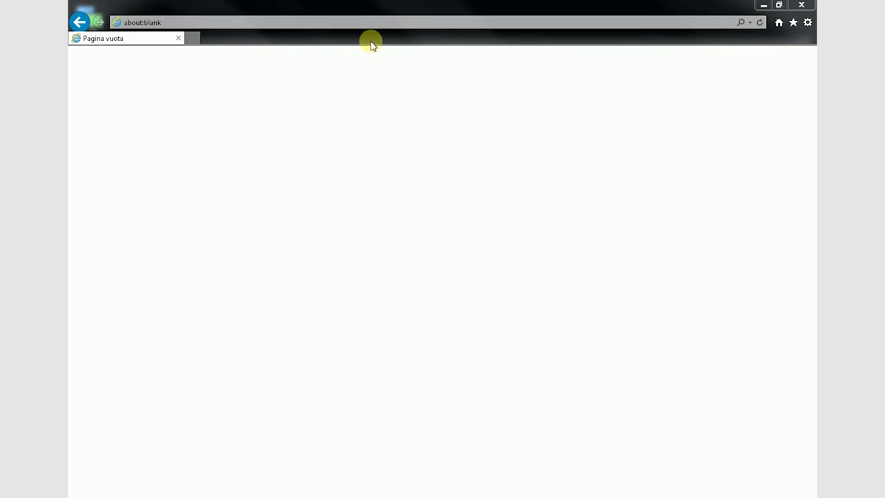
Sign in to the Aruba admin control panel with the domain, login, account password and captcha.
left_click(355, 20)
type("admin")
key("Return")
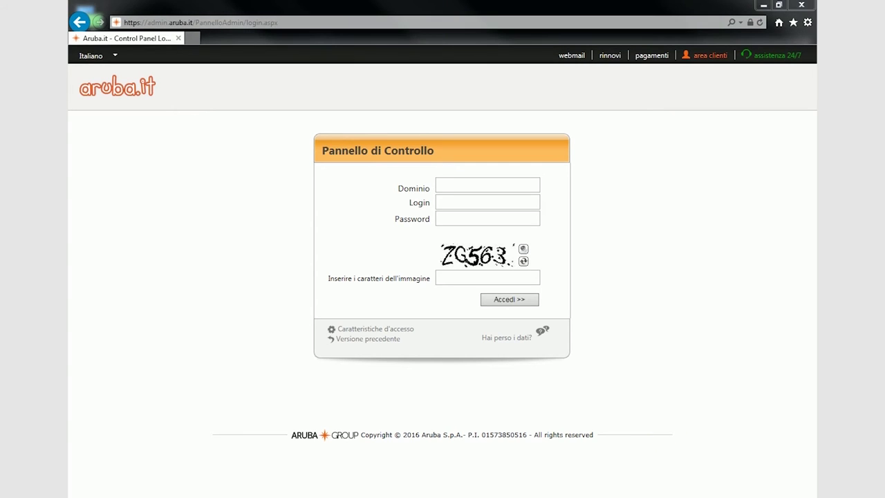
left_click(497, 192)
left_click(462, 201)
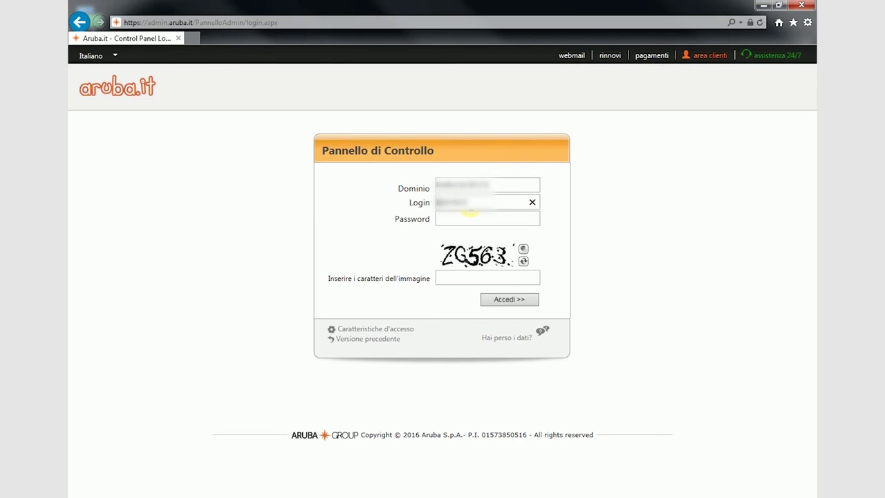
left_click(468, 218)
type("*********")
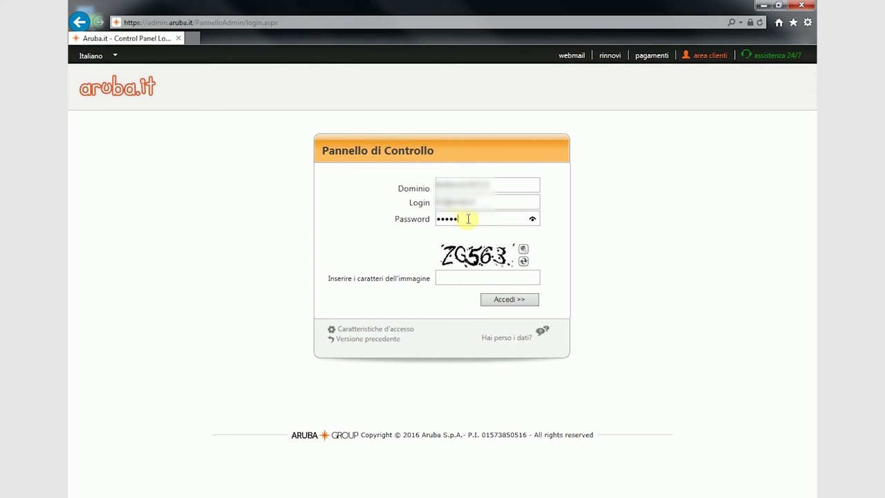
left_click(442, 277)
type("zg563")
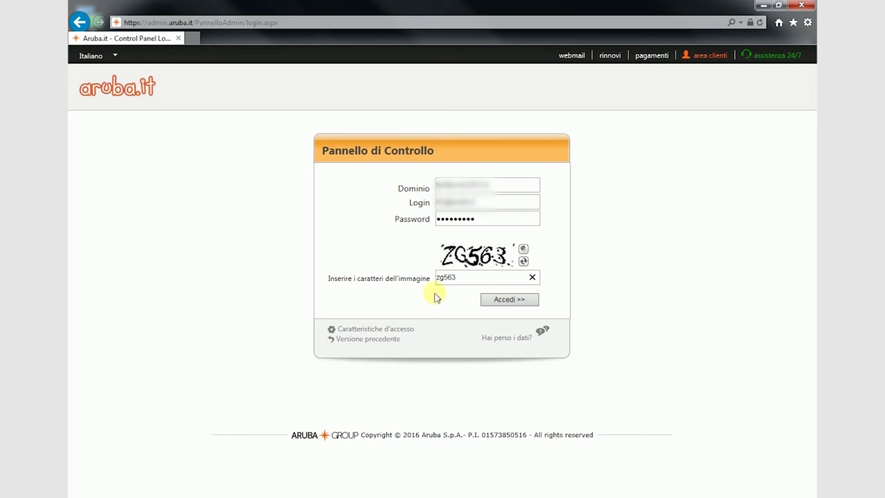
left_click(503, 300)
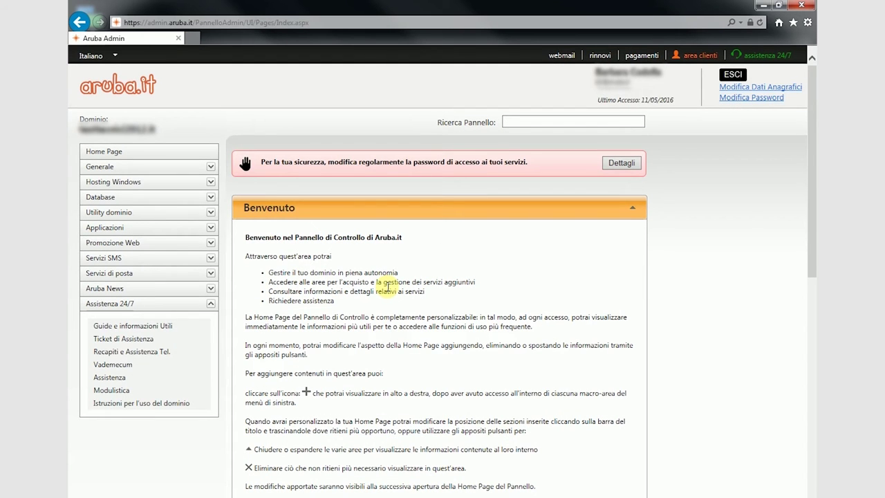
Launch SiteBuilder, manage the third website, and open the 'Aggiungi una nuova pagina' form's name field.
left_click(128, 231)
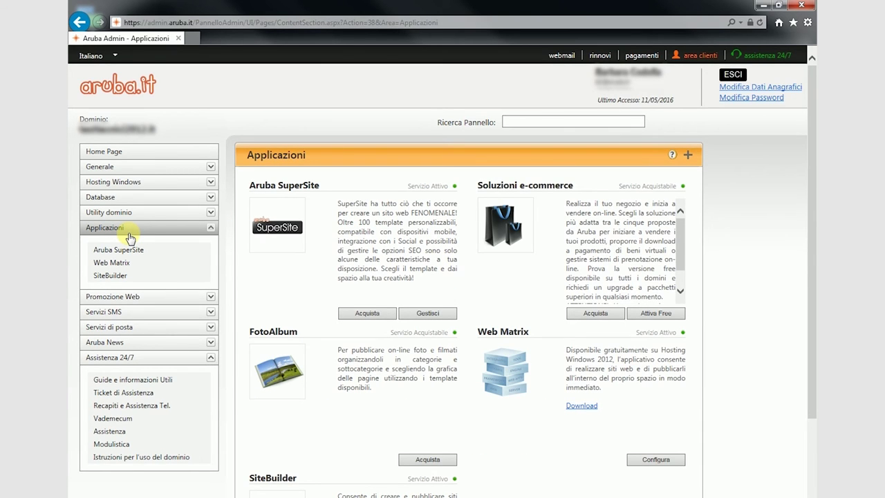
left_click(116, 275)
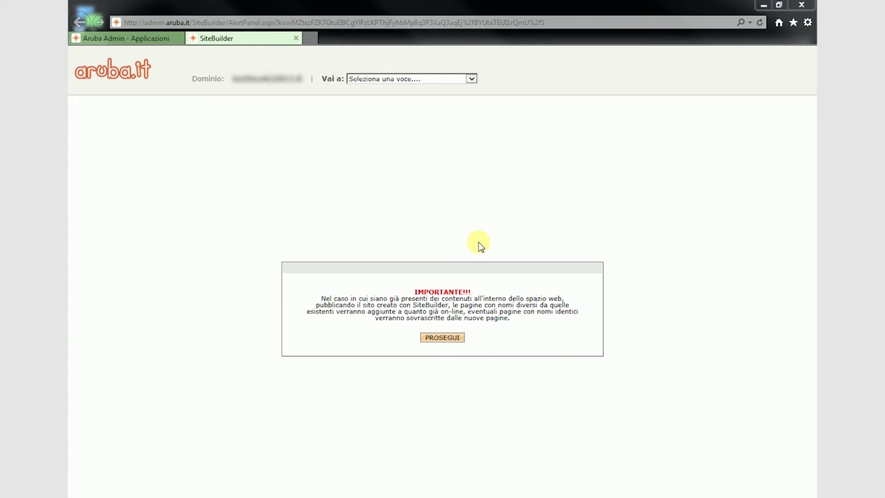
left_click(453, 338)
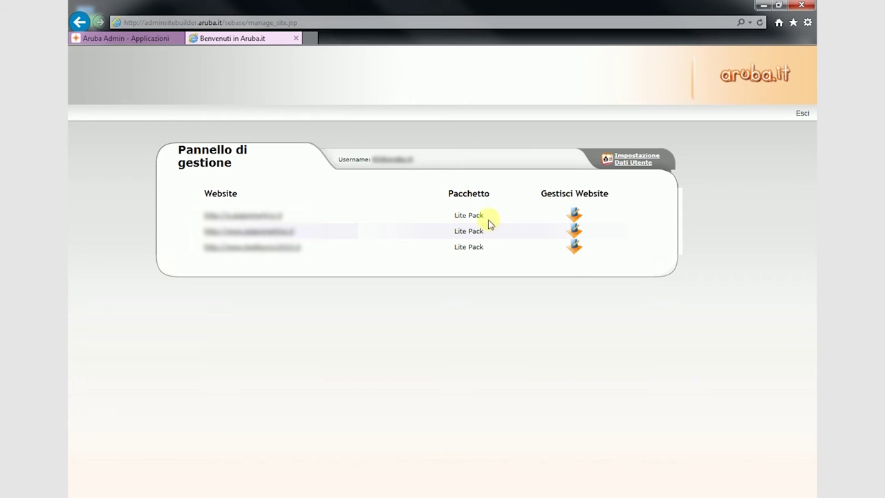
left_click(575, 247)
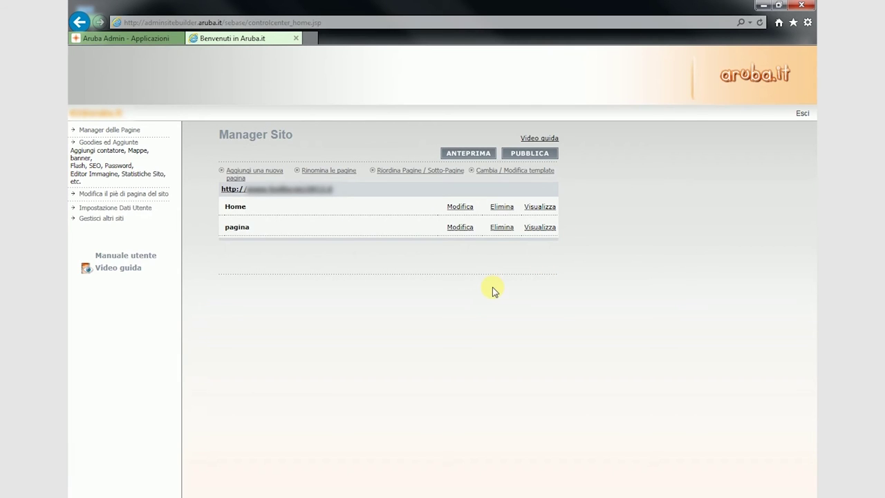
left_click(253, 172)
left_click(614, 228)
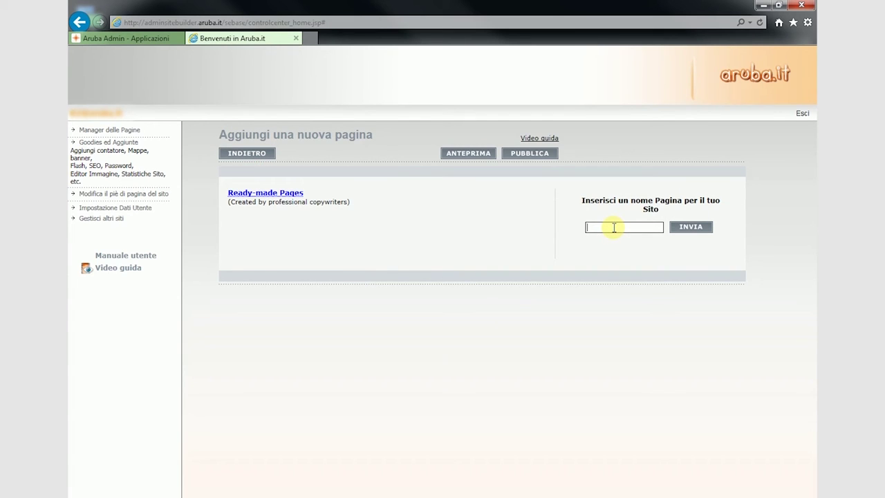
Create a page named 'guestbook' and open its Modifica edit screen.
type("guestbook")
left_click(689, 228)
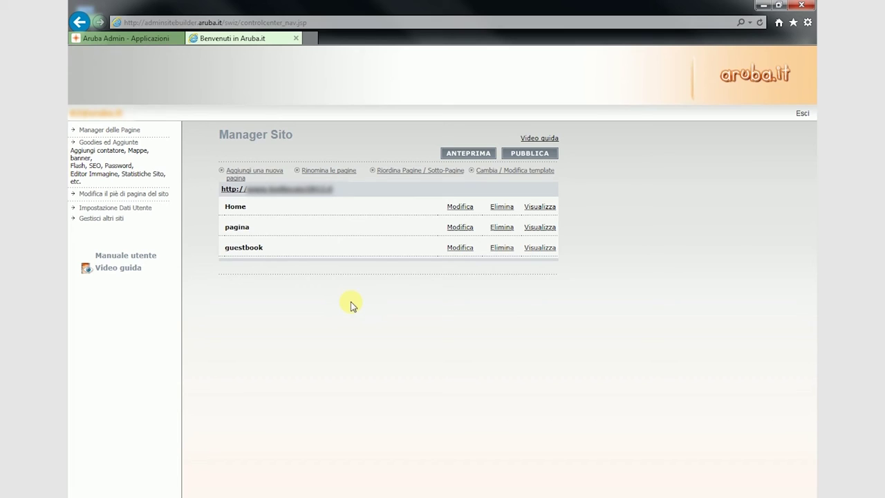
left_click(453, 248)
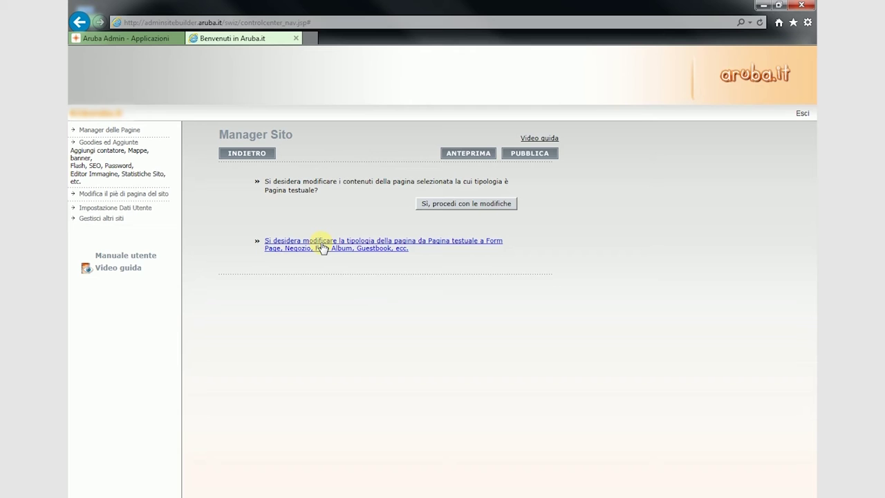
Change the guestbook page type from Pagina testuale to Libro Ospiti and save it, confirming with OK.
left_click(323, 245)
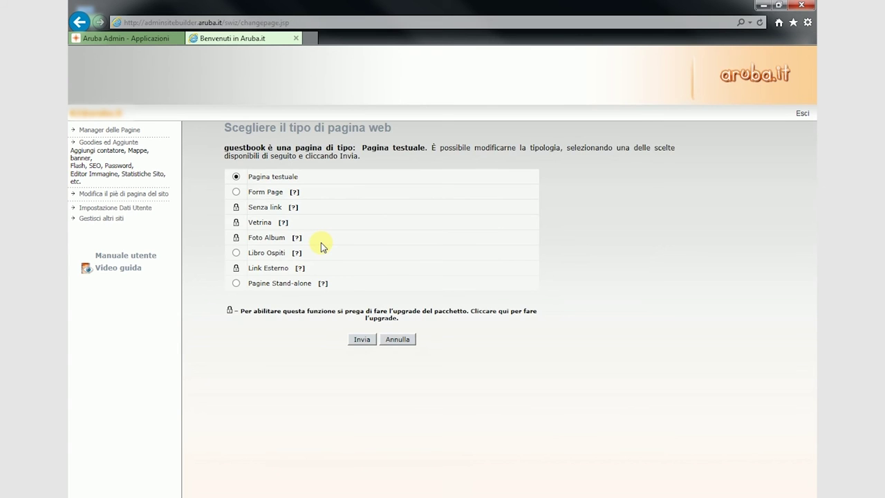
left_click(236, 253)
left_click(364, 340)
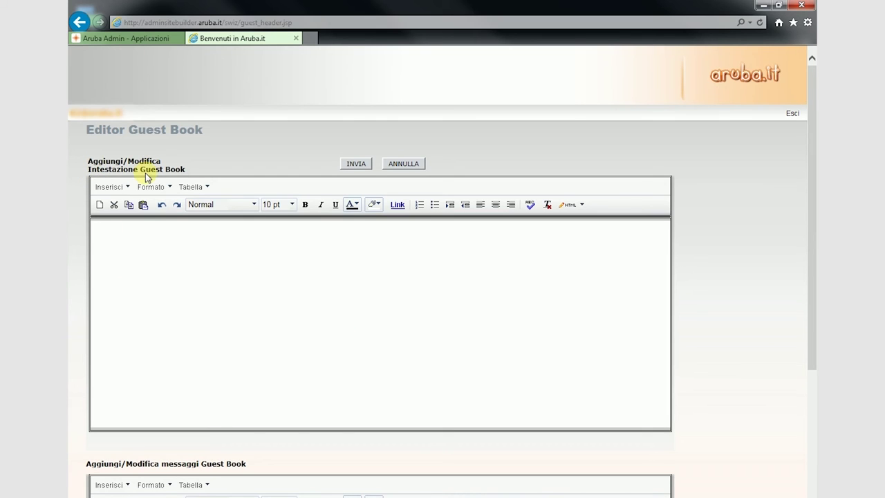
scroll(202, 333, "down", 1)
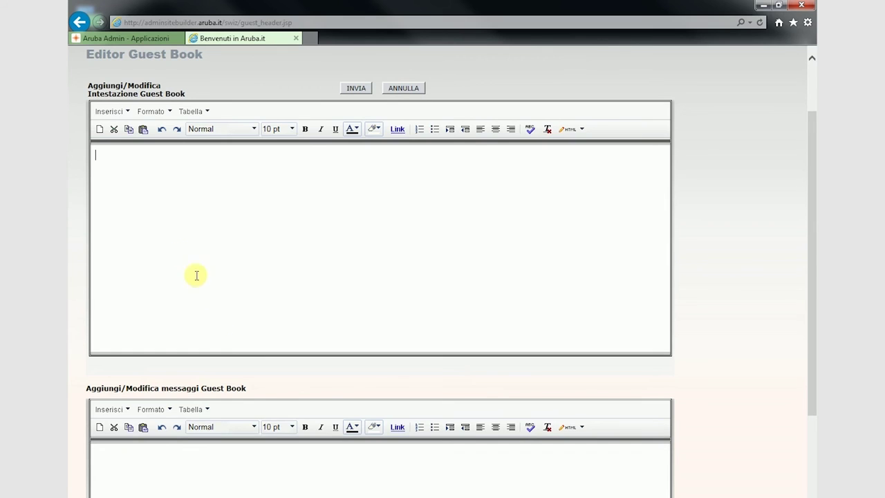
scroll(196, 275, "down", 3)
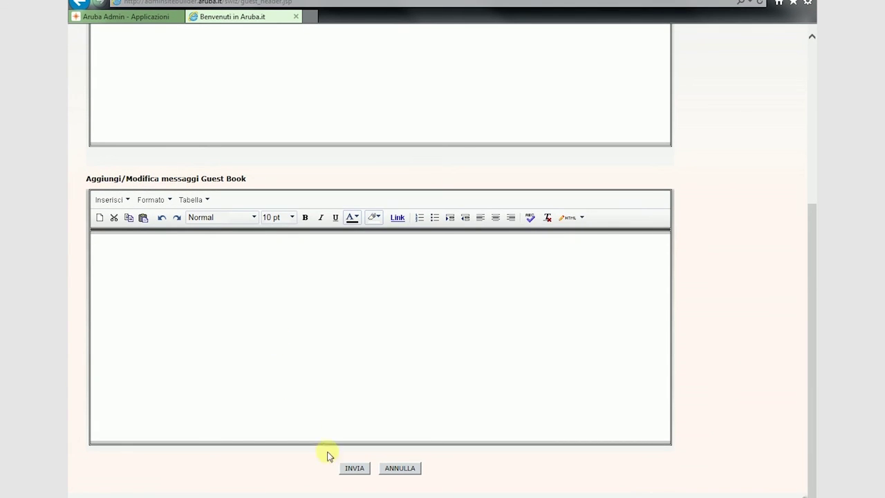
left_click(349, 468)
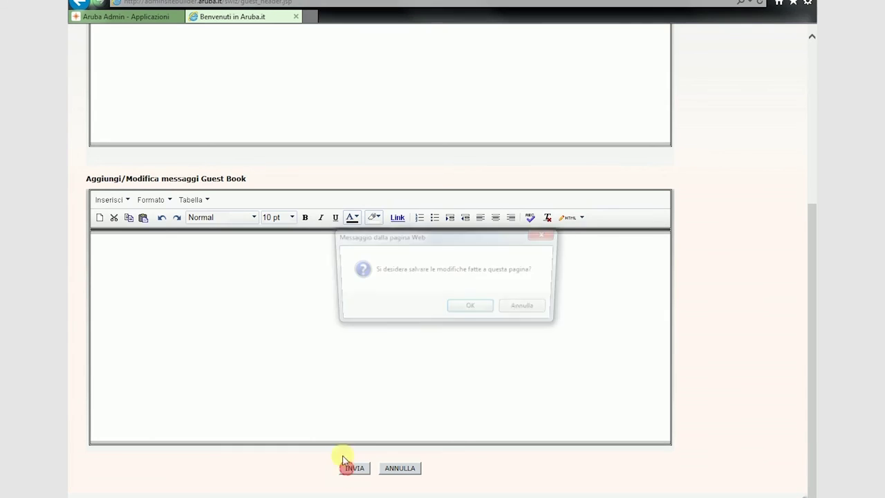
left_click(477, 310)
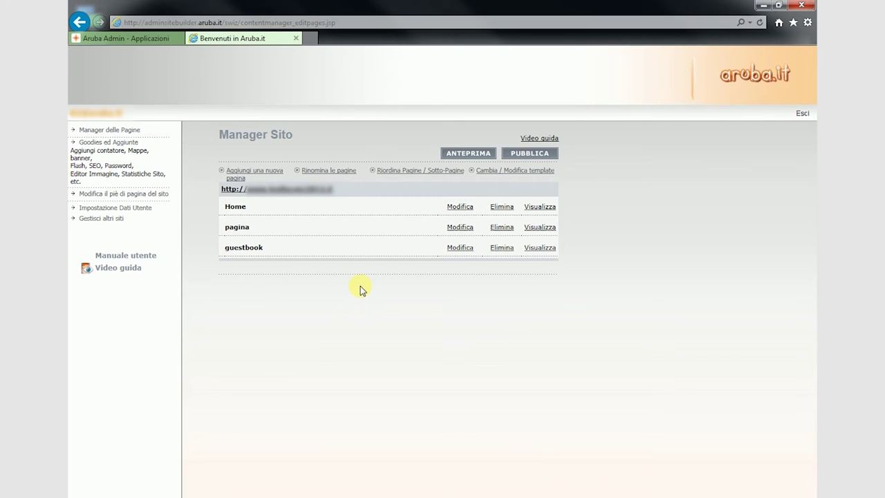
Bring up the PUBBLICA publish confirmation, then exit SiteBuilder via Esci.
left_click(525, 153)
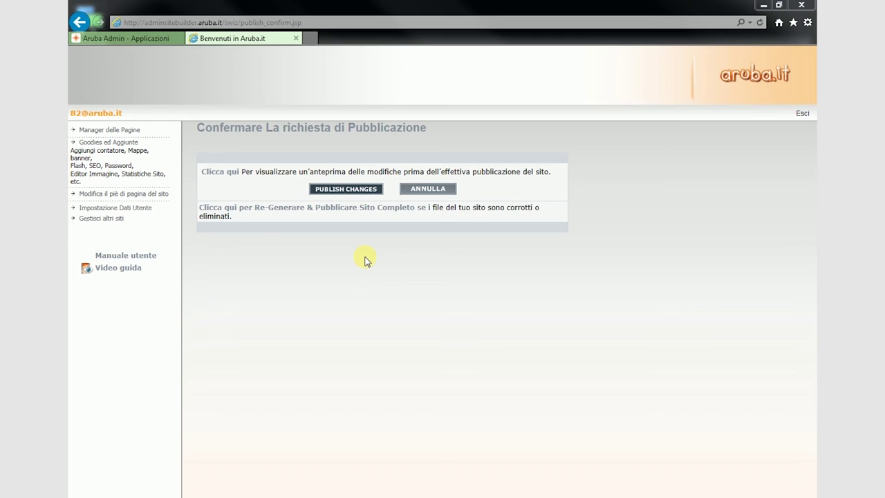
left_click(802, 114)
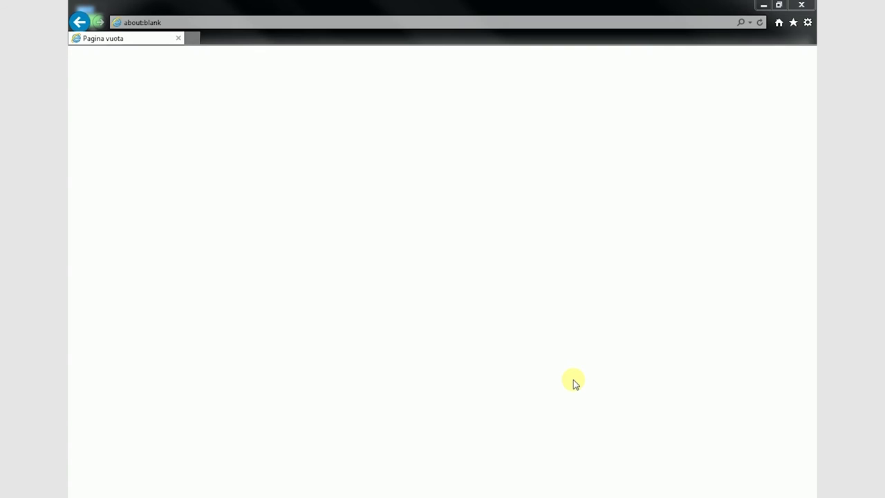
Sign in to the Aruba control panel at admin.aruba.it with domain, login, password and captcha.
left_click(355, 21)
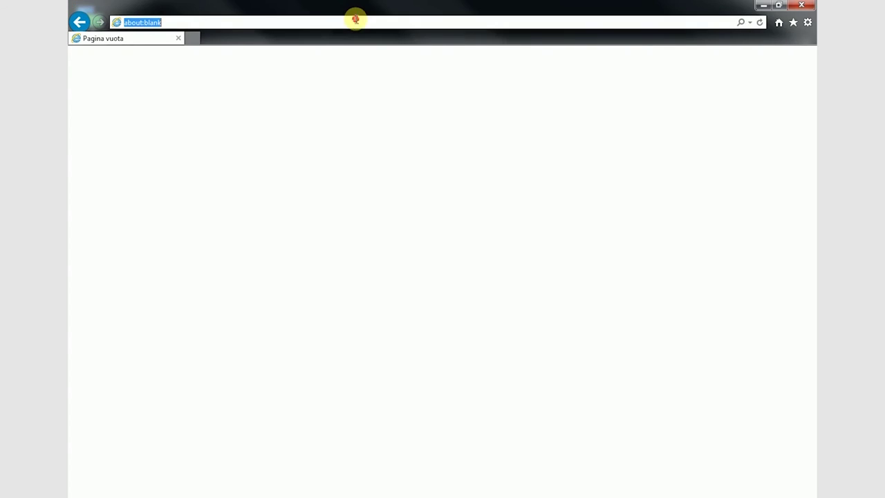
type("admin.aruba.it/")
key("Return")
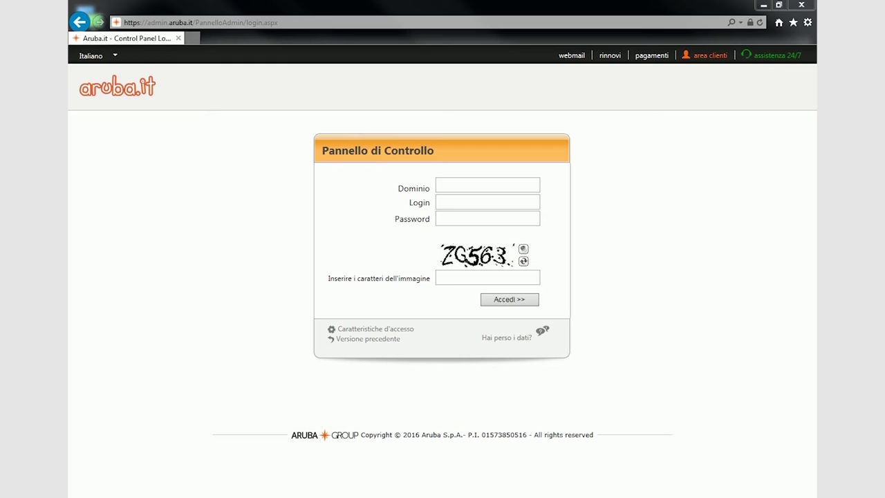
left_click(496, 192)
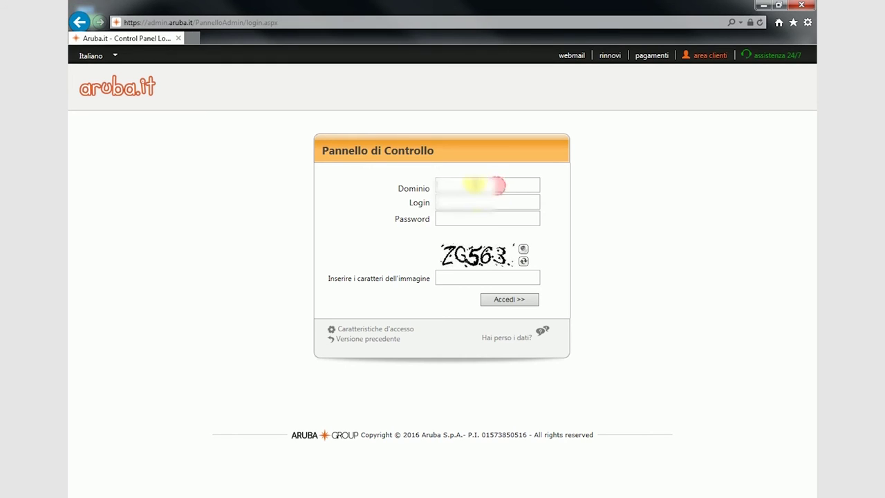
left_click(466, 201)
left_click(468, 219)
type("•••••••••")
left_click(456, 276)
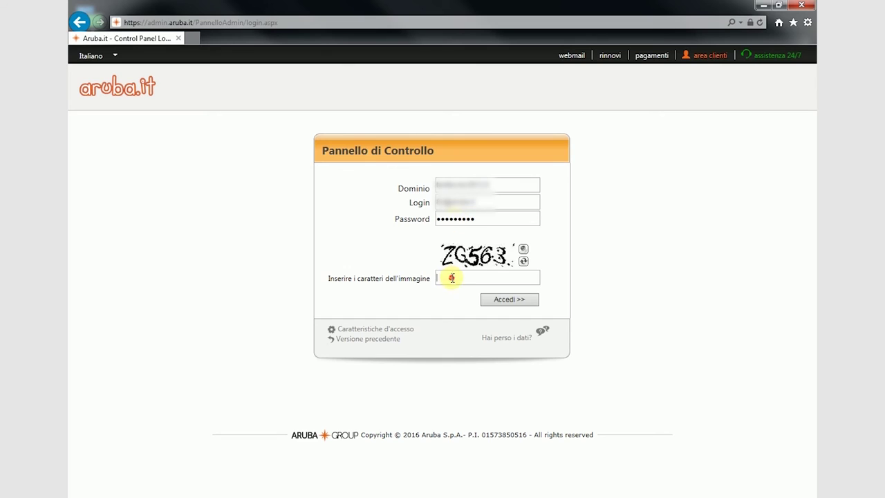
type("zg563")
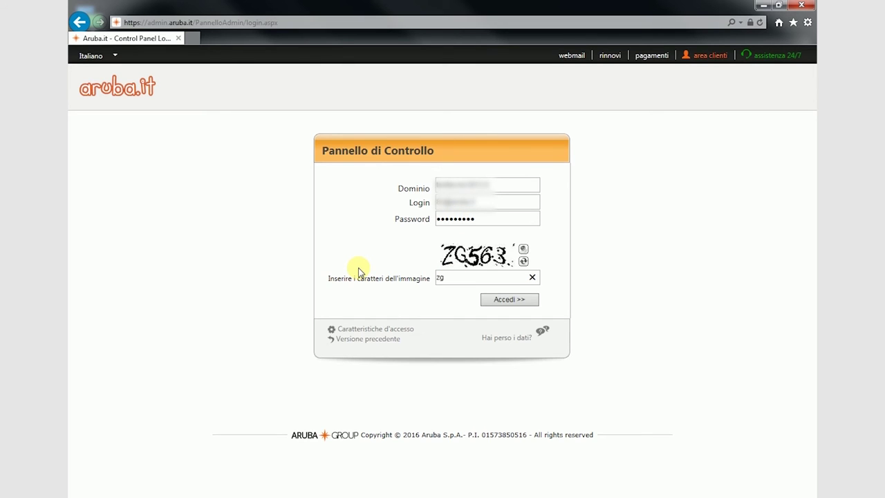
left_click(504, 303)
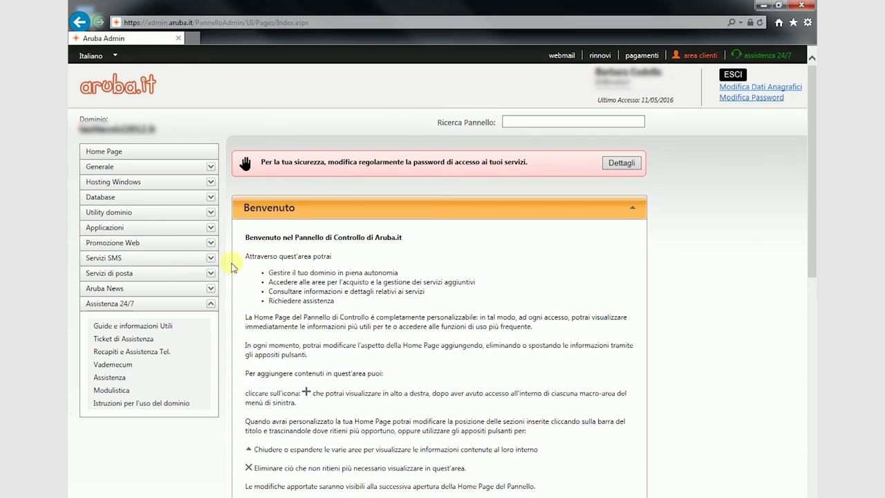
Launch SiteBuilder from Applicazioni and continue past the overwrite notice.
left_click(129, 233)
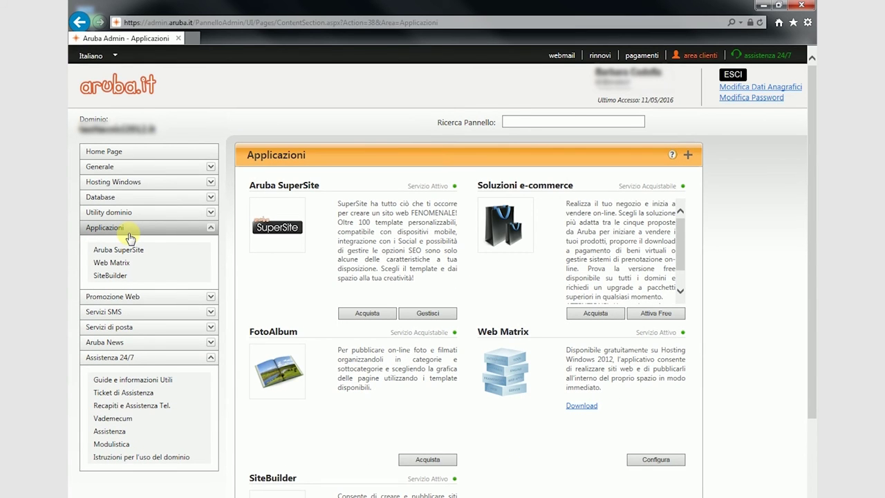
left_click(112, 274)
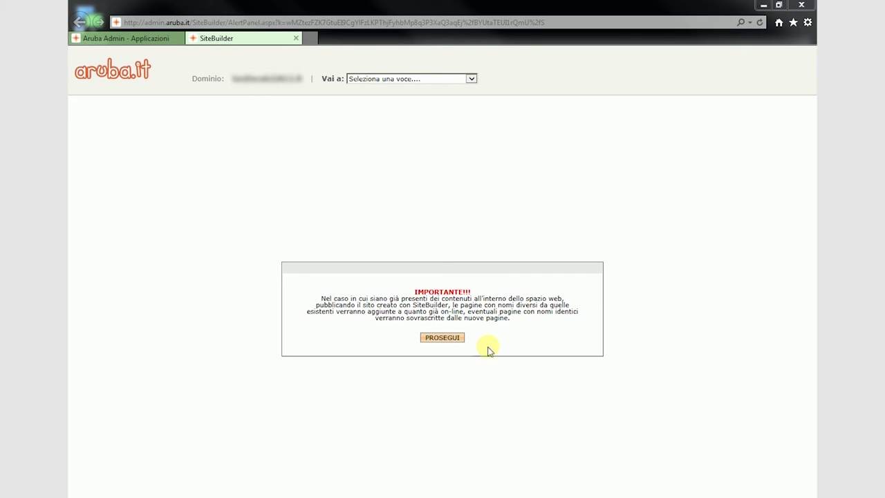
left_click(451, 339)
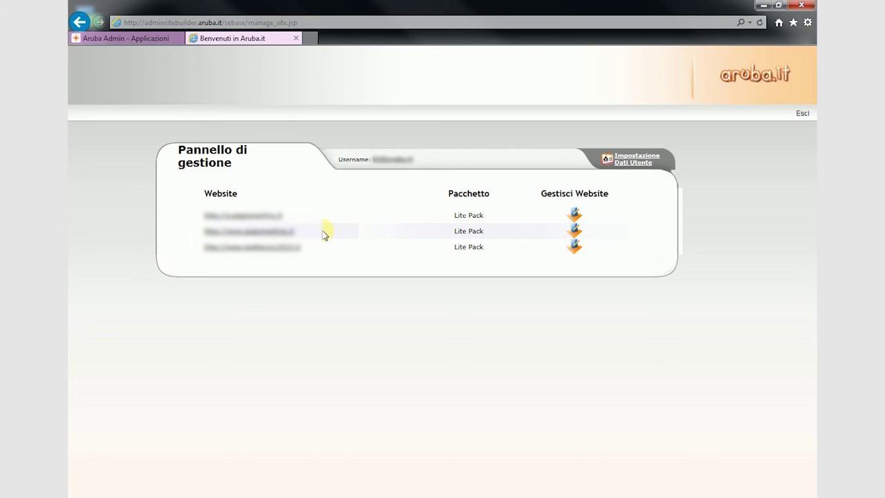
On the third website, create a new page named 'contattaci' and begin editing it.
left_click(575, 247)
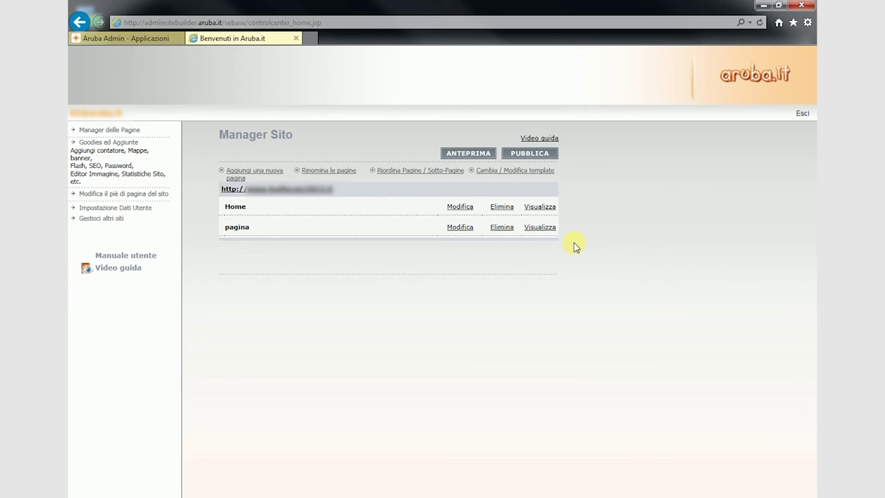
left_click(255, 171)
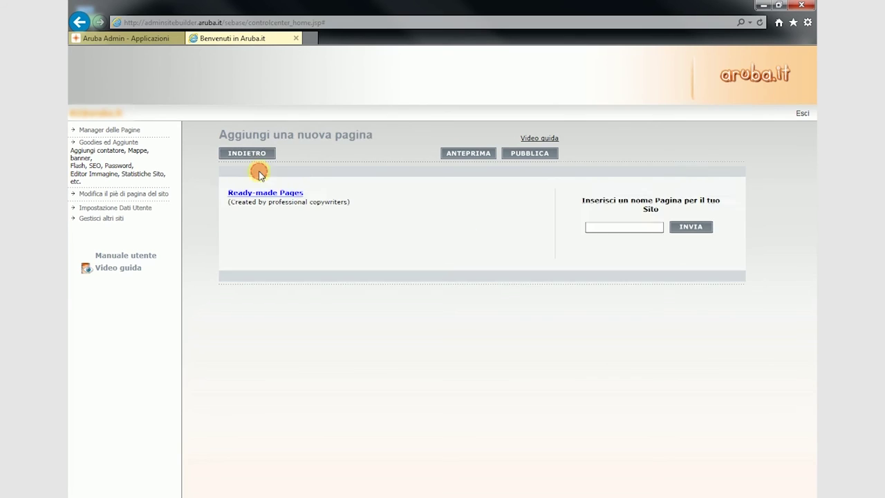
left_click(629, 227)
type("contattaci")
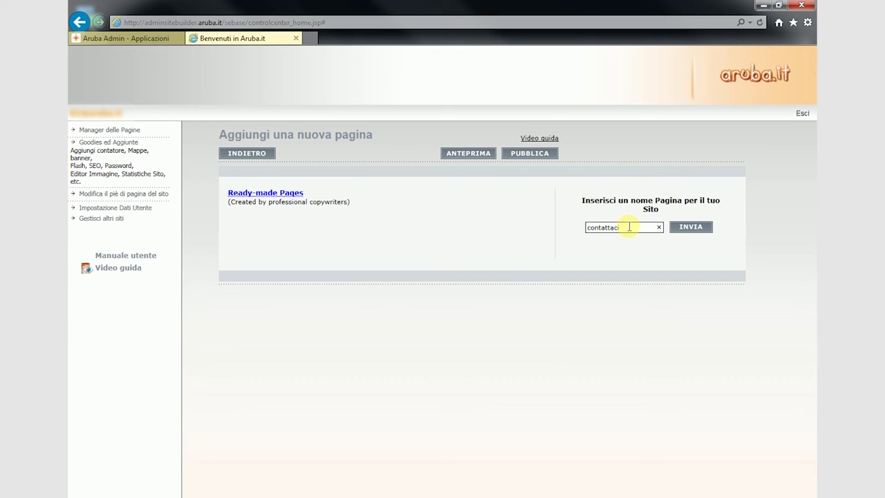
left_click(685, 228)
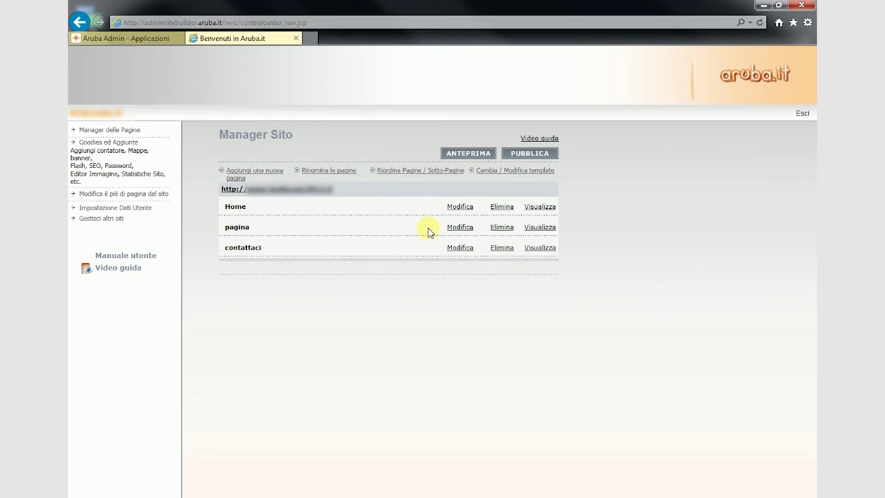
left_click(459, 247)
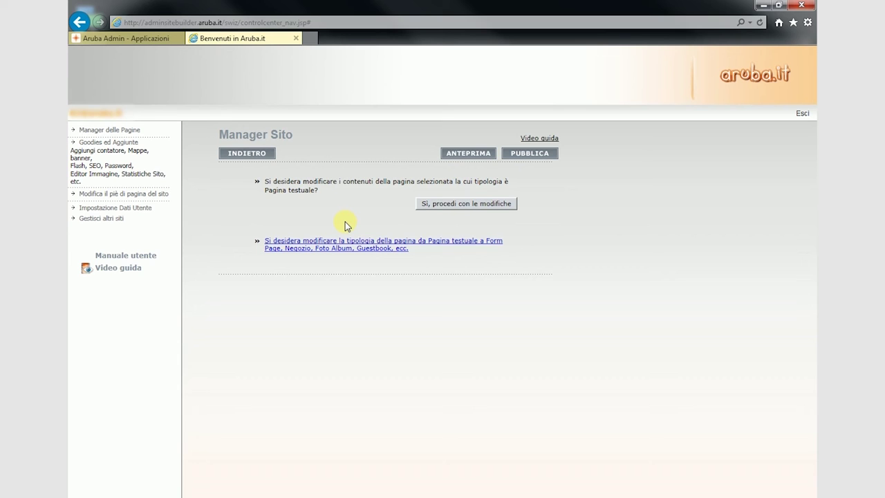
Change the contattaci page type to Form Page.
left_click(336, 247)
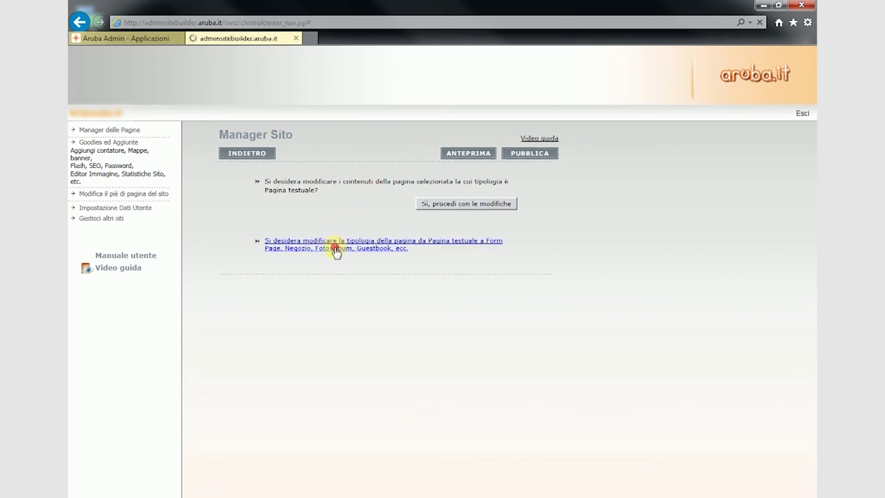
left_click(236, 191)
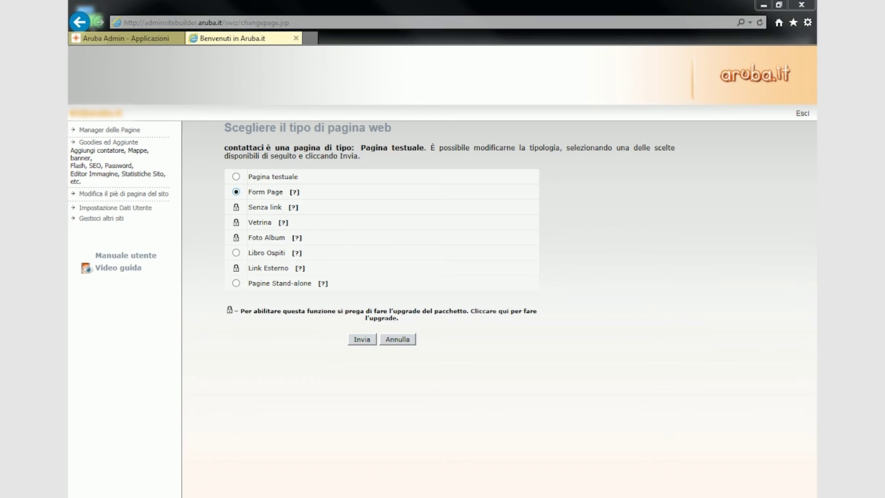
left_click(361, 339)
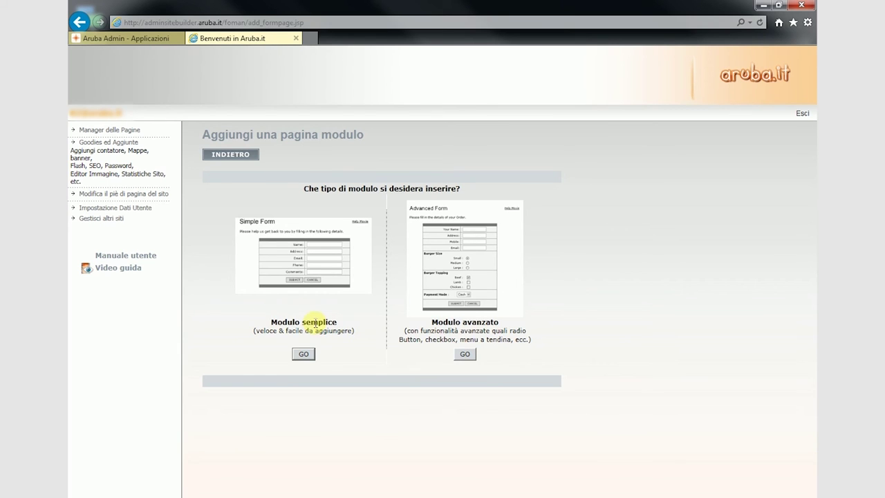
Build a Modulo semplice titled Contatti with the default fields and approve its preview.
left_click(303, 354)
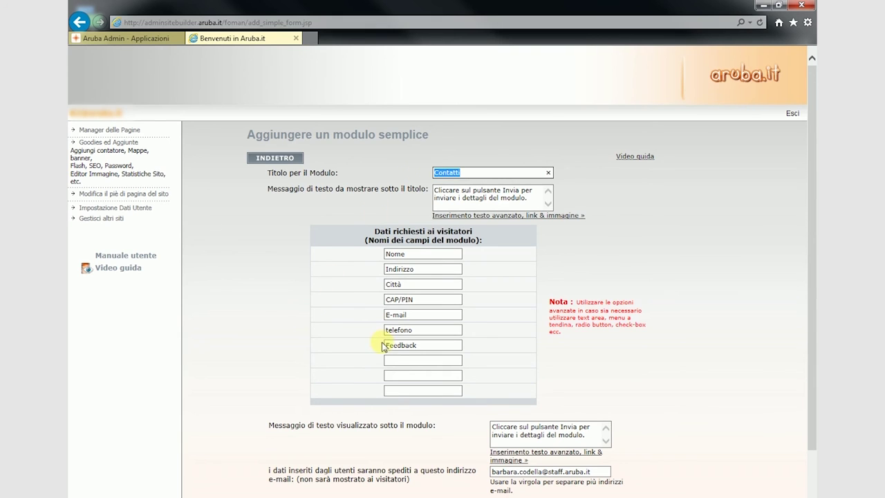
left_click(371, 346)
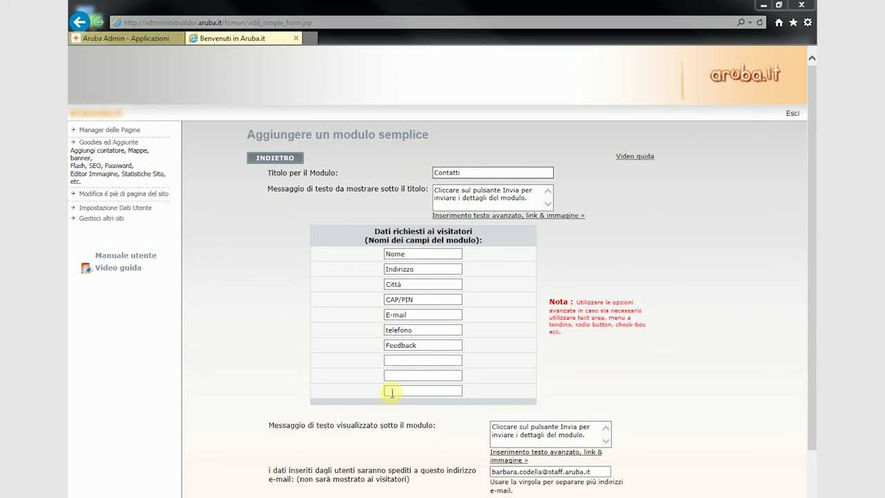
scroll(522, 385, "down", 3)
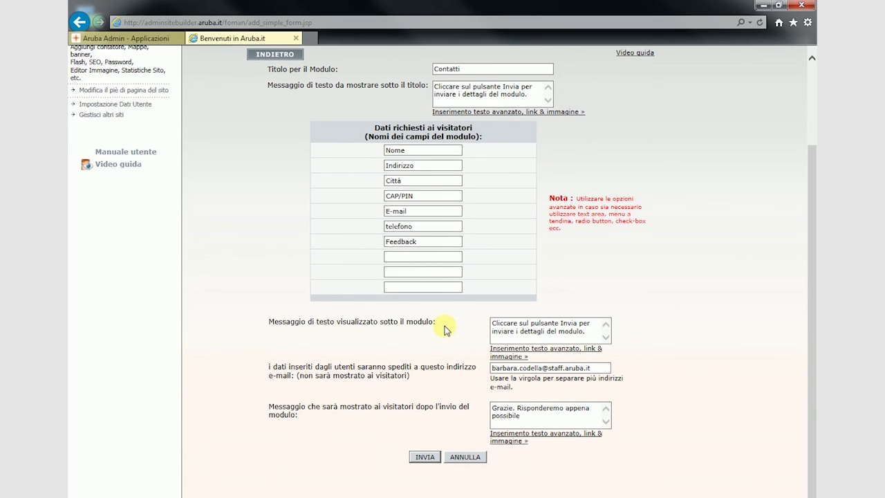
left_click(423, 457)
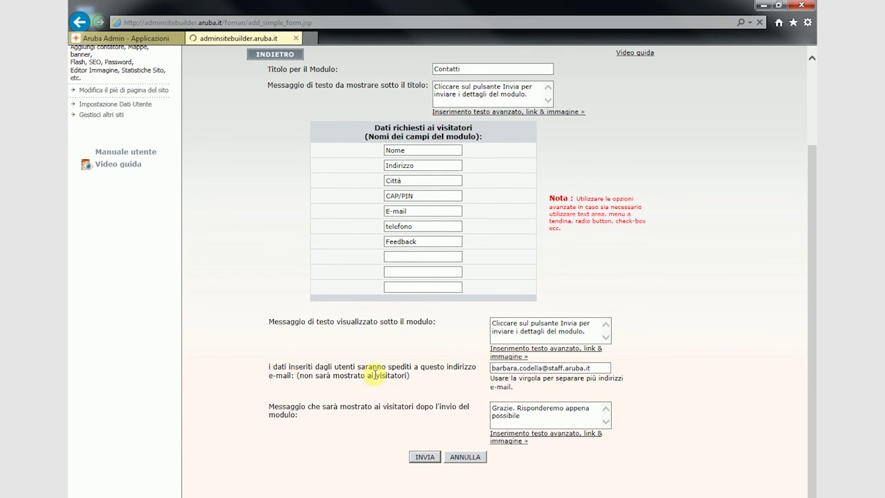
scroll(375, 374, "down", 3)
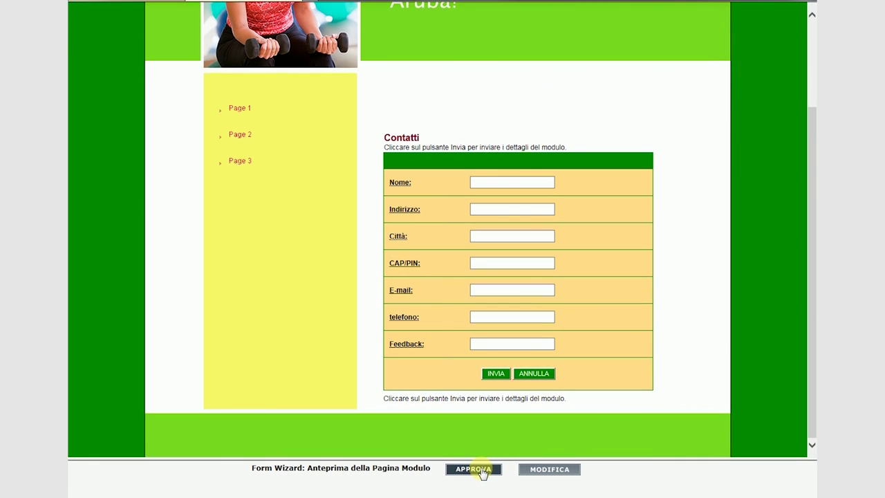
left_click(474, 469)
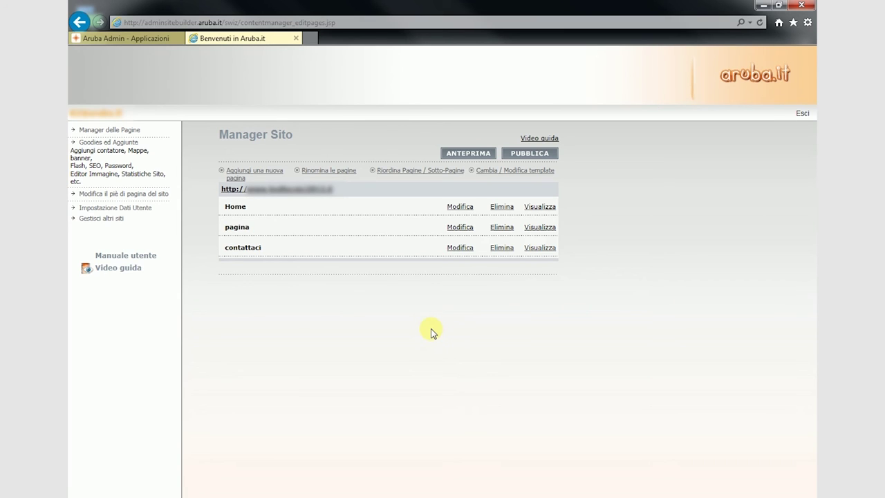
Publish the site changes with PUBLISH CHANGES, then log out of SiteBuilder.
left_click(531, 153)
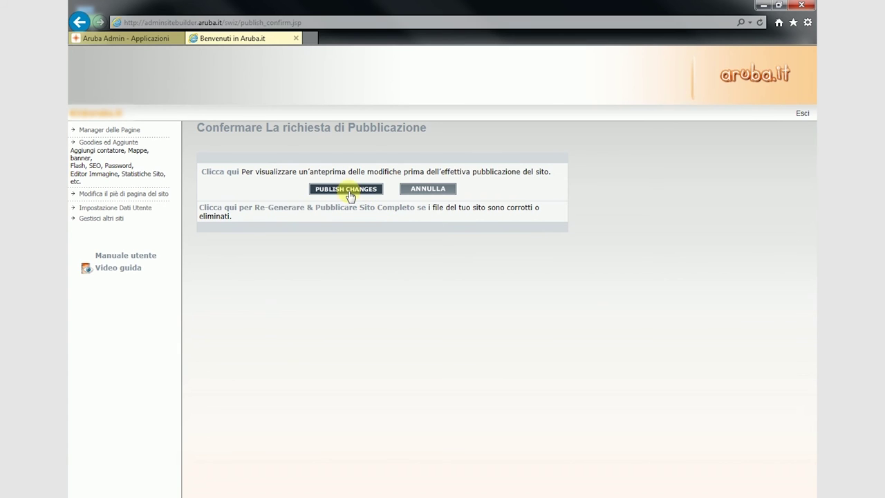
left_click(801, 114)
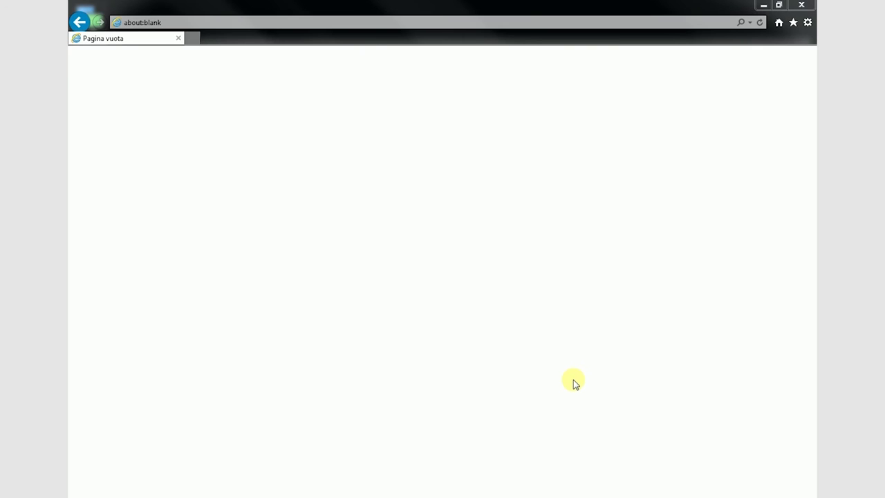
left_click(355, 21)
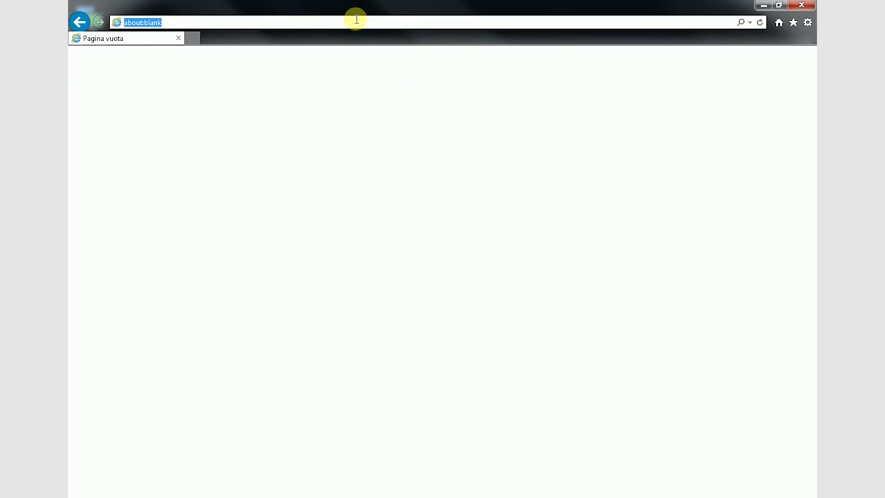
Log in to the Aruba control panel at admin.aruba.it with domain, login, password and captcha.
type("admin.aruba.it/")
key("Return")
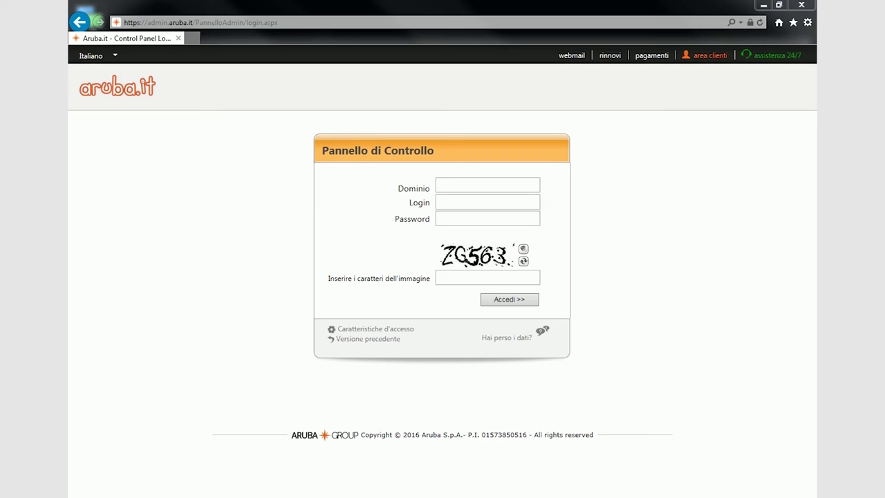
left_click(484, 184)
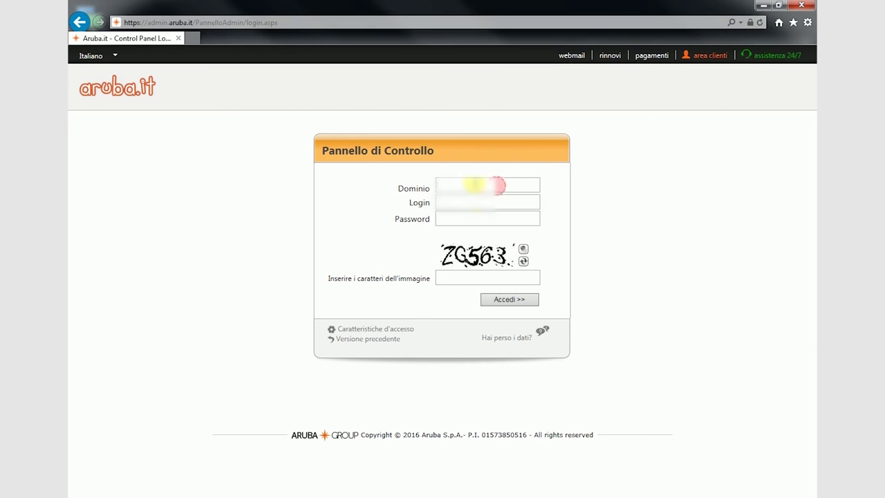
left_click(467, 201)
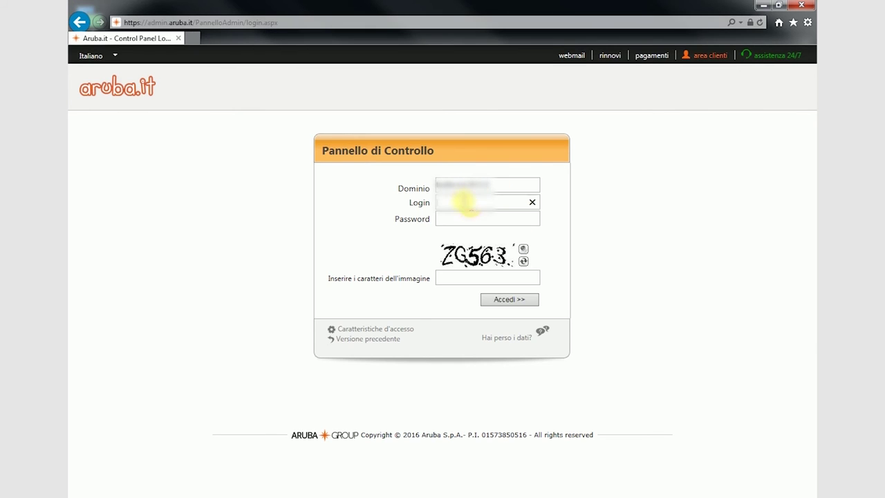
left_click(468, 218)
type("•••••••••")
left_click(451, 277)
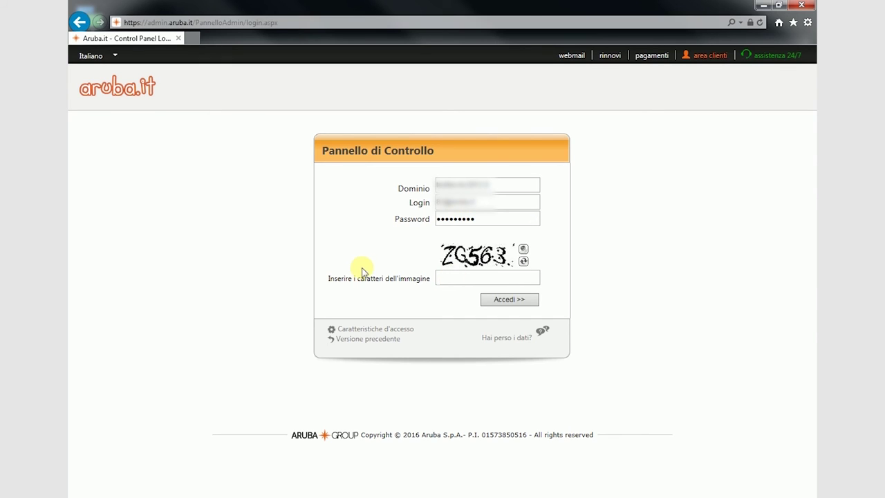
type("zg563")
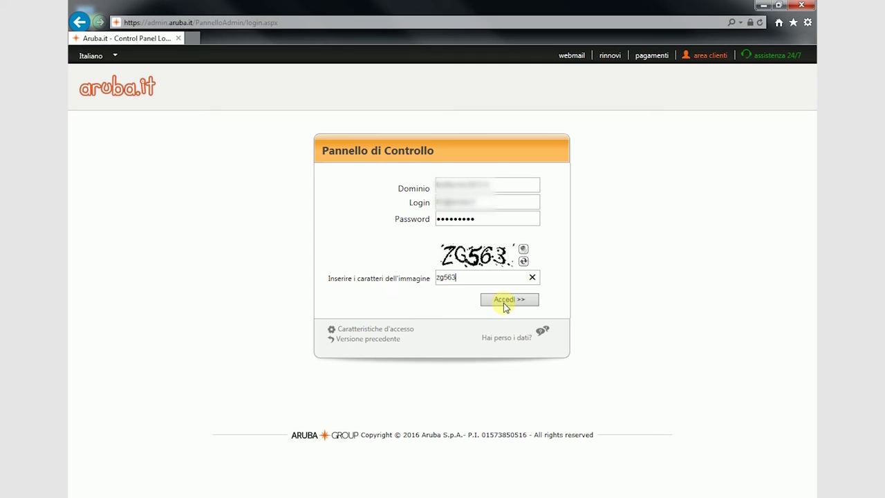
left_click(503, 301)
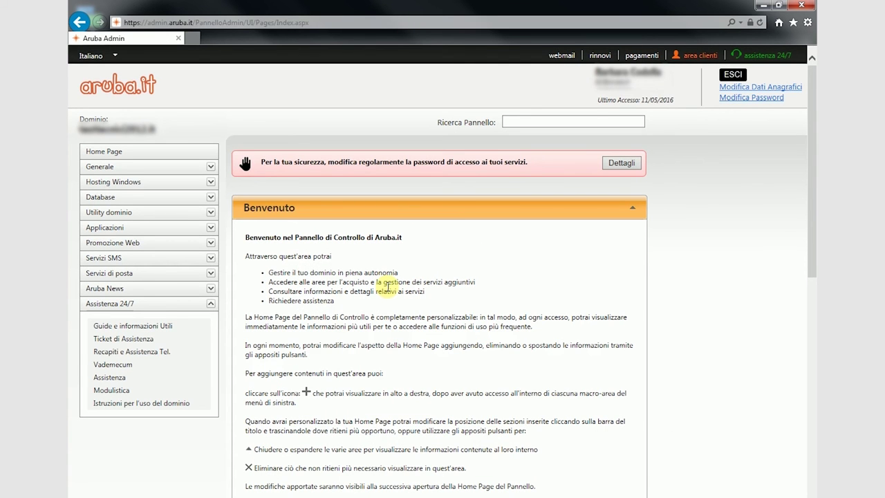
Launch SiteBuilder from Applicazioni, pass the notice, and manage the third website.
left_click(130, 233)
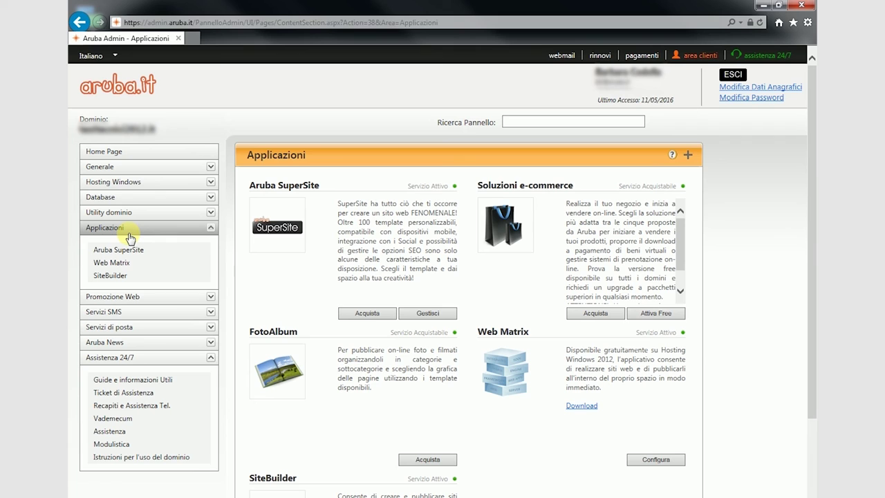
left_click(114, 274)
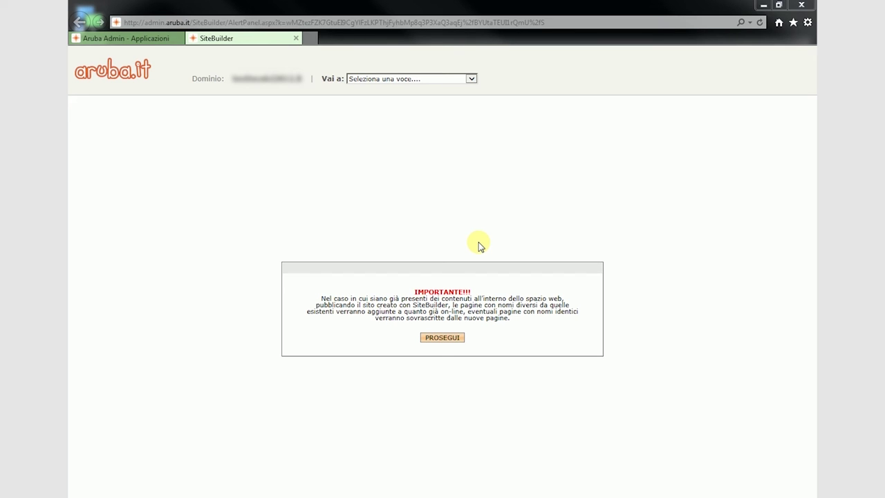
left_click(453, 339)
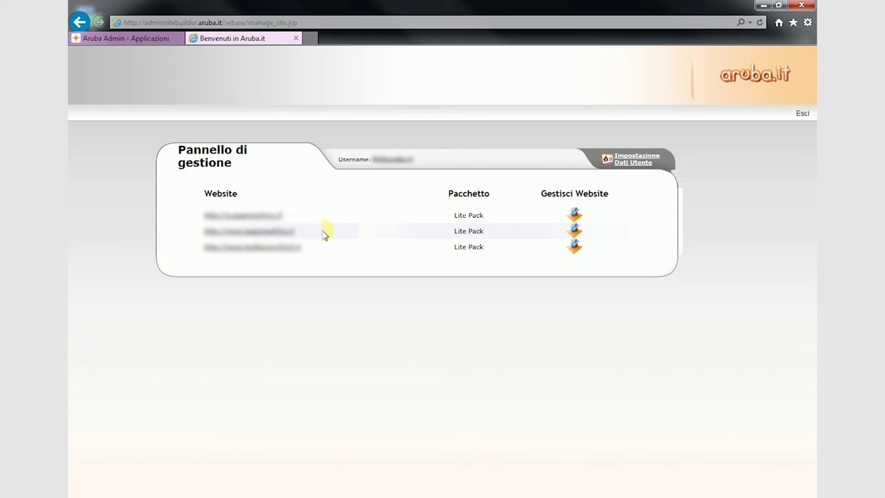
left_click(576, 249)
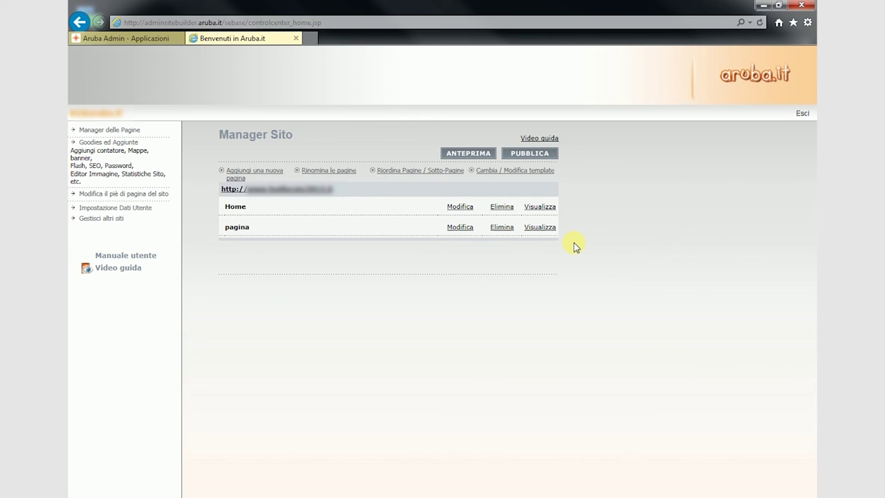
Create a new page named 'contattaci' via Aggiungi una nuova pagina.
left_click(257, 171)
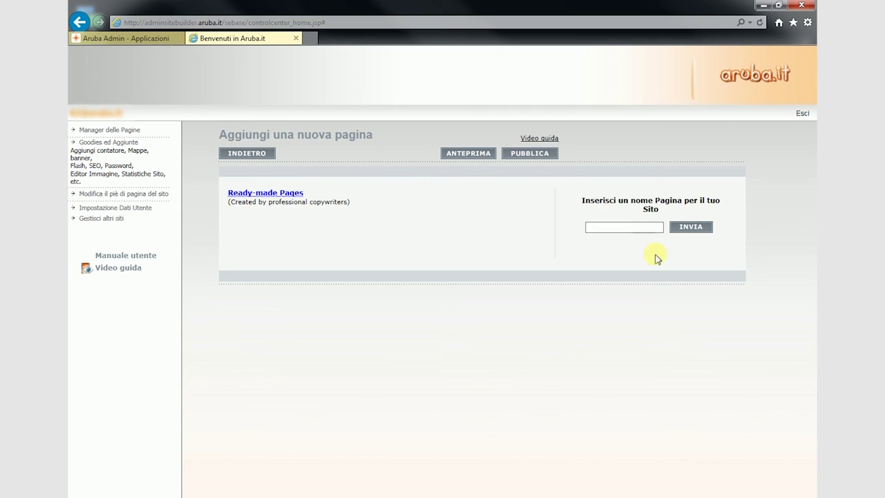
left_click(629, 226)
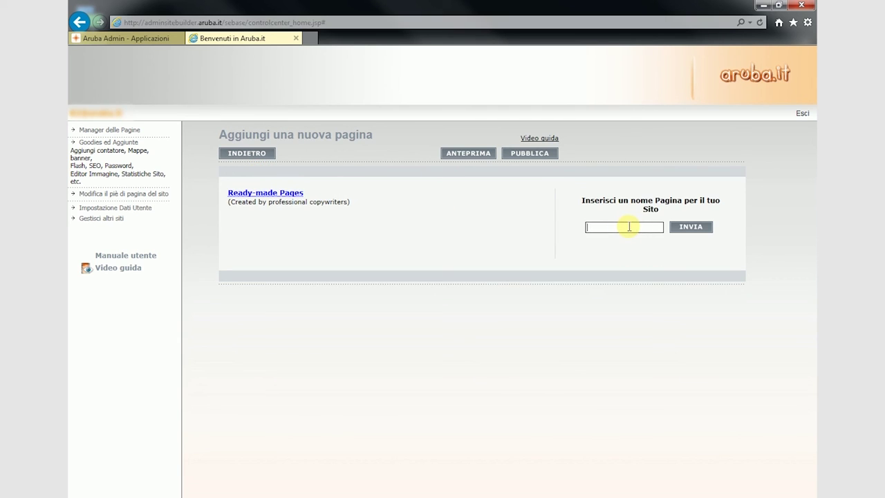
type("contattaci")
left_click(688, 228)
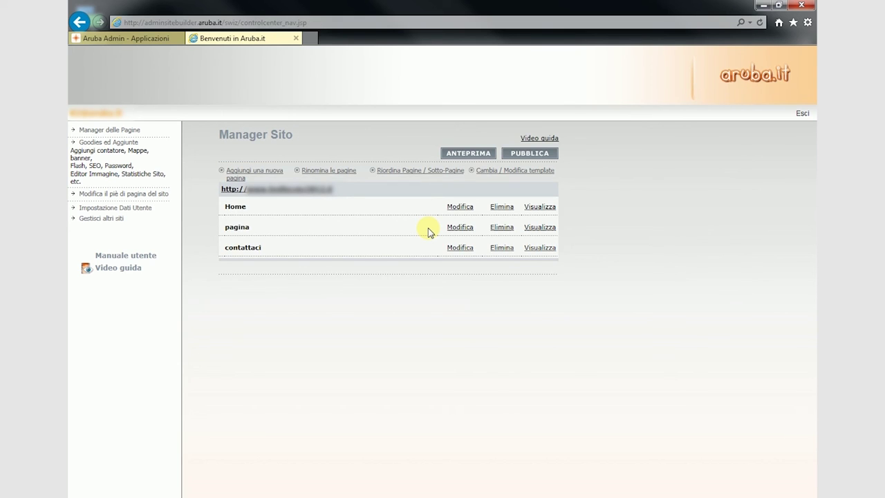
Make contattaci a Form Page and start the Modulo avanzato wizard.
left_click(460, 248)
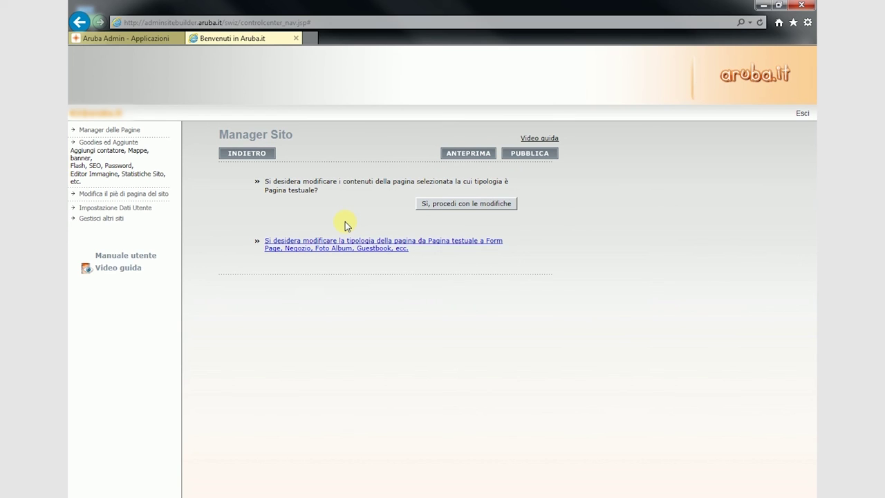
left_click(336, 247)
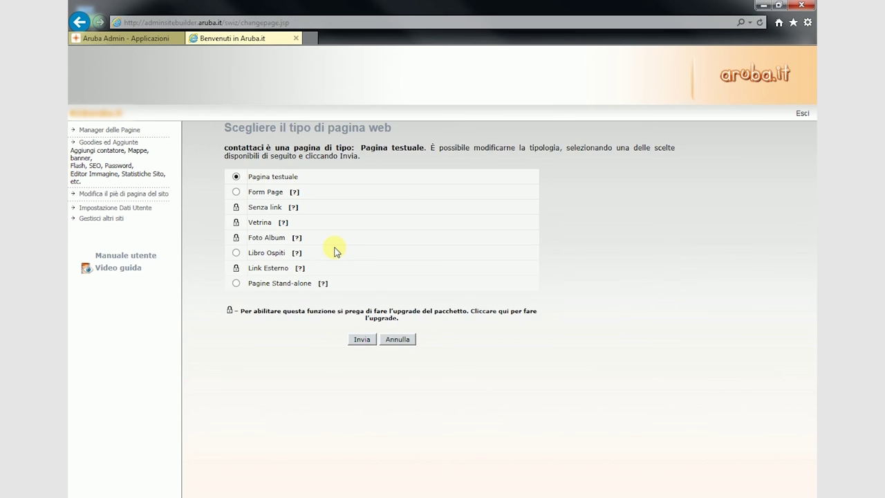
left_click(236, 192)
left_click(361, 339)
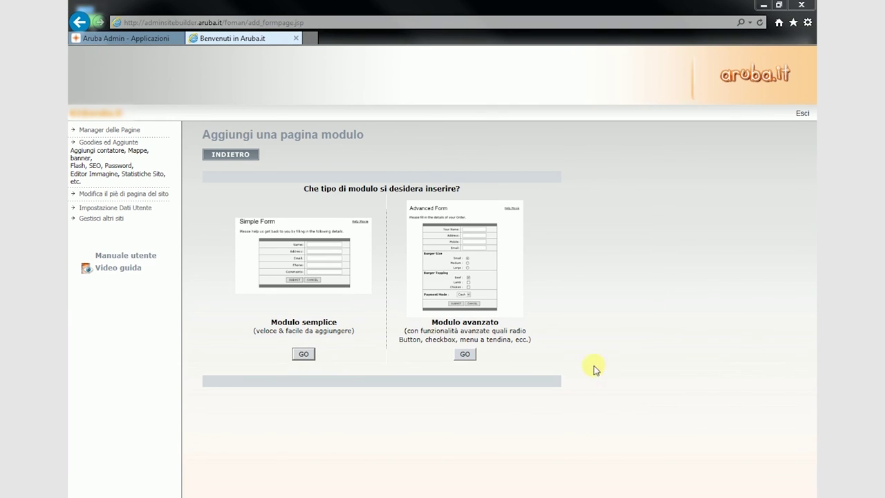
left_click(464, 356)
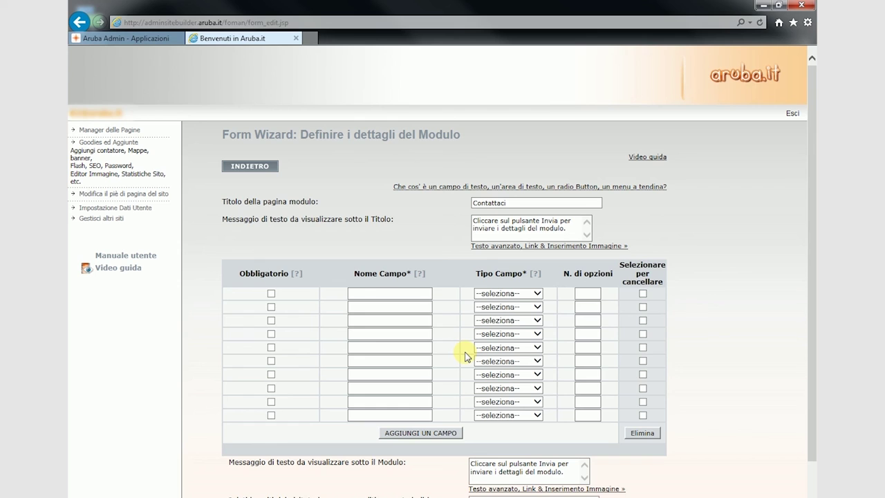
Define two Area di Testo fields named campo1 and campo2 in the Contattaci form.
left_click(488, 297)
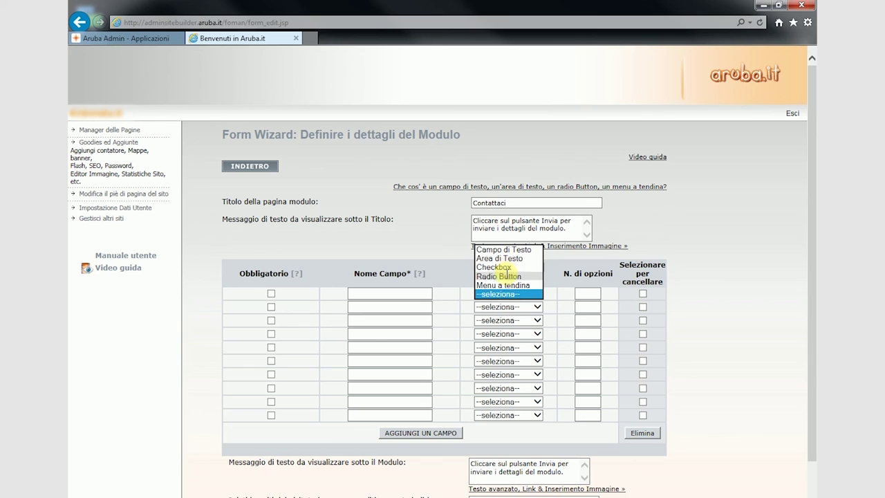
left_click(503, 250)
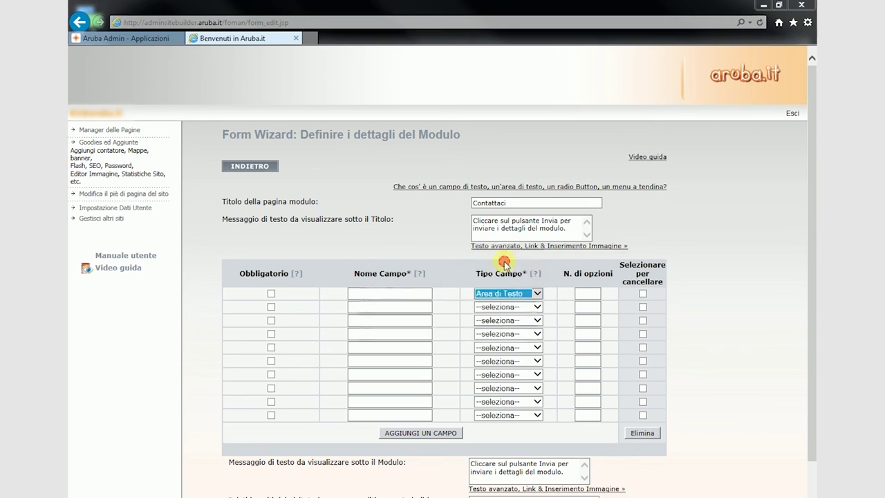
left_click(502, 329)
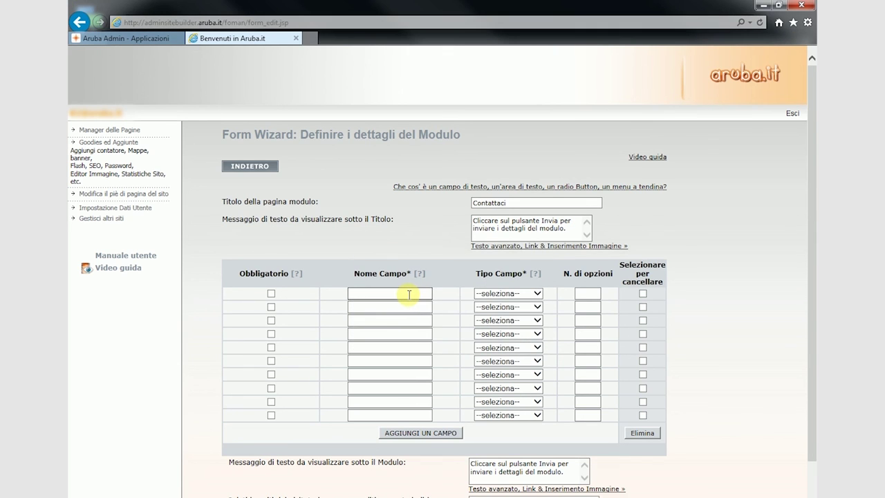
type("campo1")
left_click(508, 293)
left_click(499, 259)
left_click(385, 306)
type("campo2")
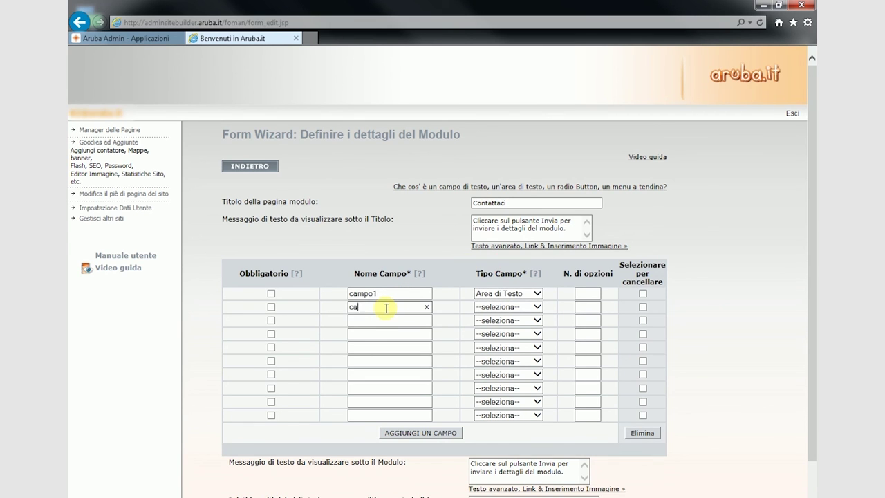
left_click(477, 311)
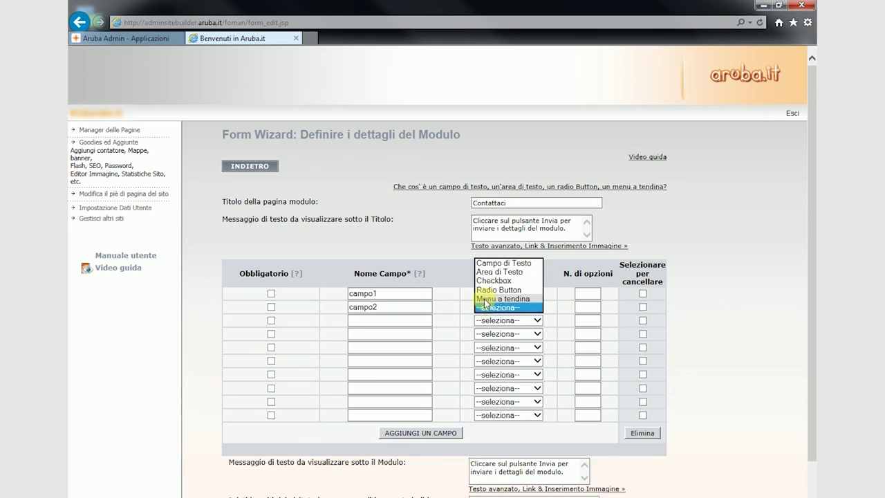
left_click(489, 271)
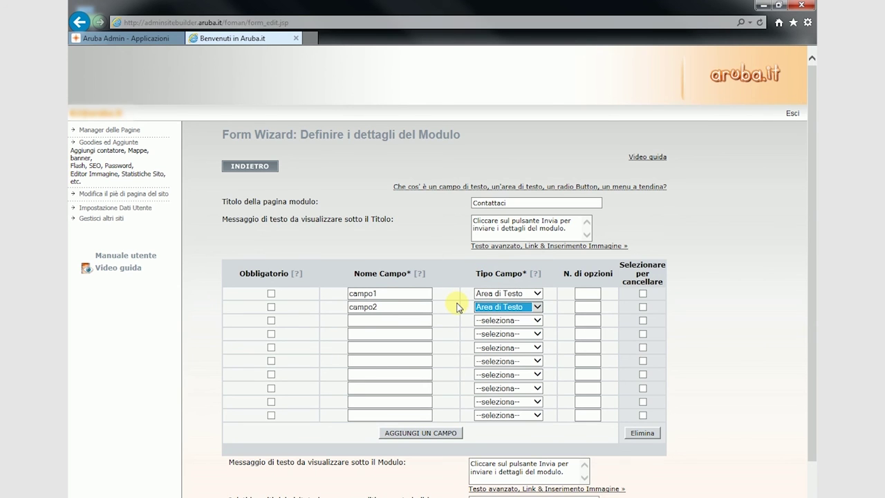
Submit the Contattaci form and approve its preview.
scroll(456, 307, "down", 2)
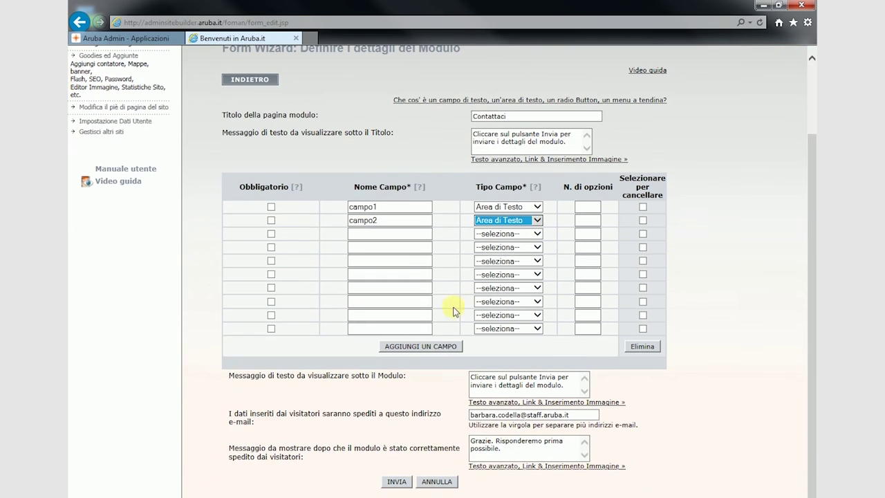
left_click(396, 481)
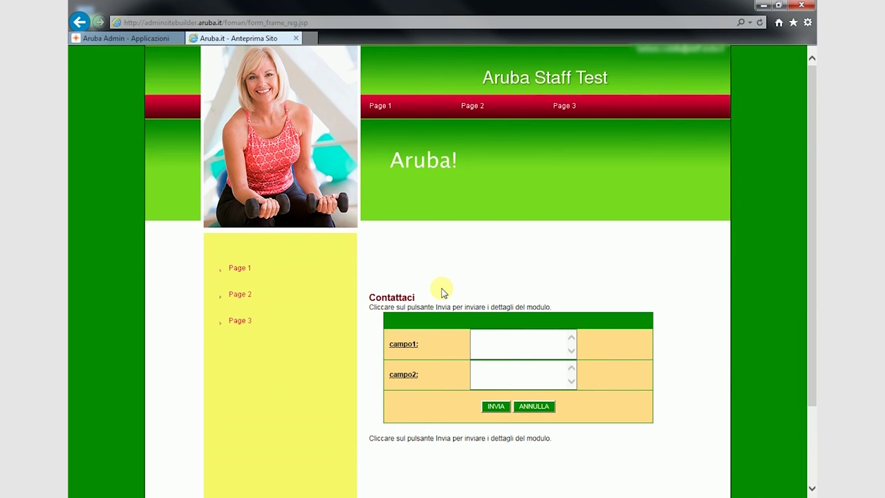
scroll(442, 291, "down", 2)
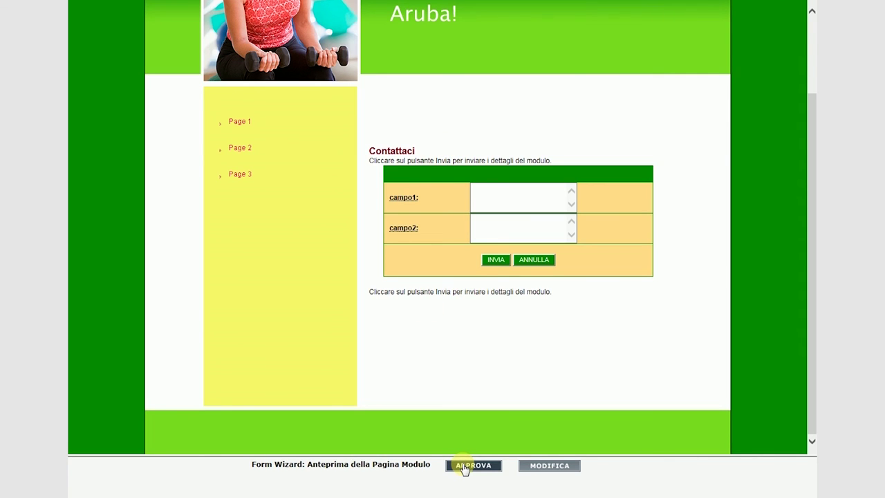
left_click(464, 466)
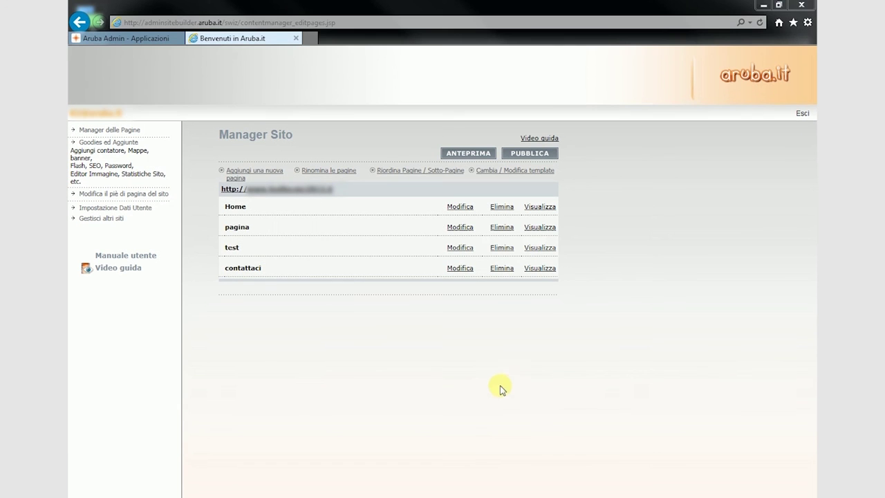
Publish the pending site changes, confirming with PUBLISH CHANGES.
left_click(525, 153)
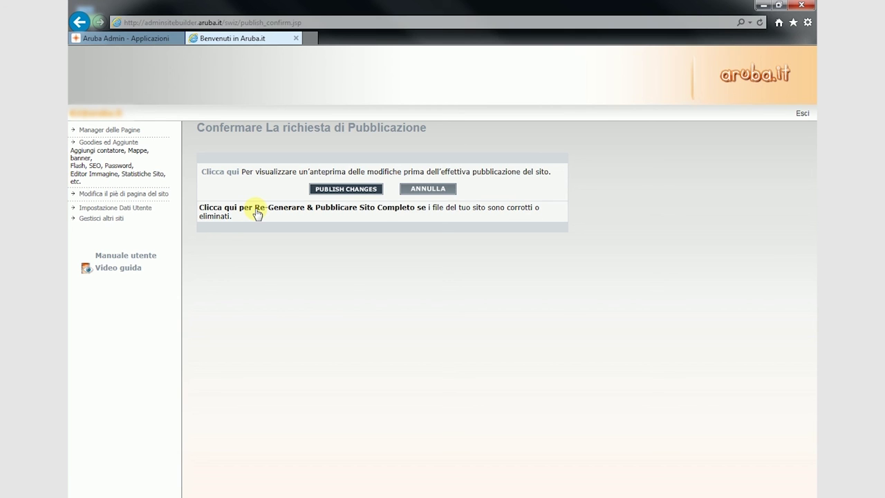
left_click(800, 114)
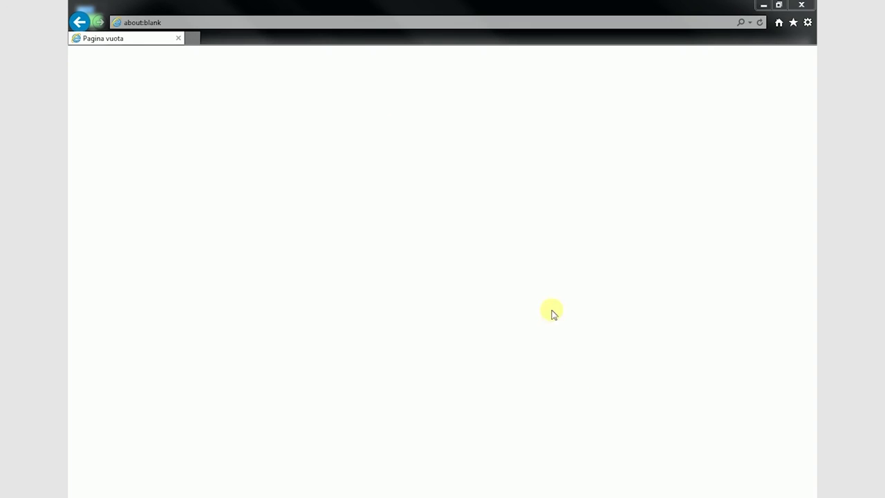
Sign in to the Aruba control panel at admin.aruba.it with domain, login, password and captcha.
left_click(356, 20)
type("admin.aruba.it/")
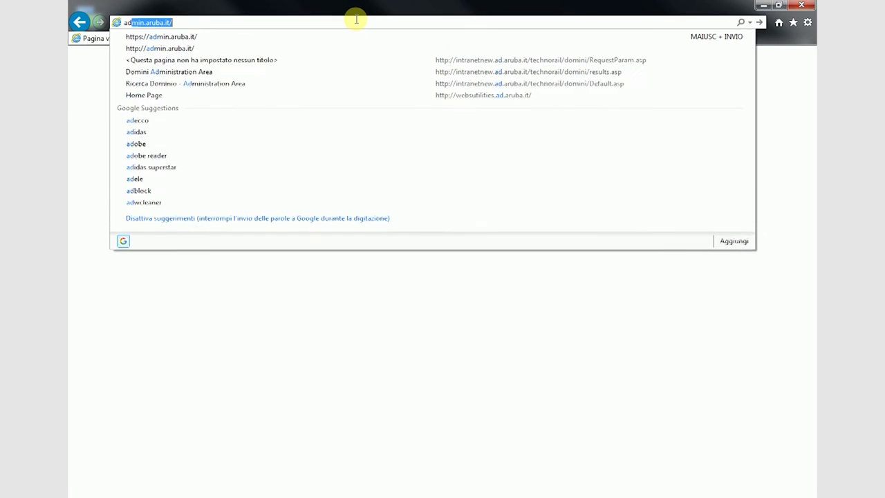
key("Return")
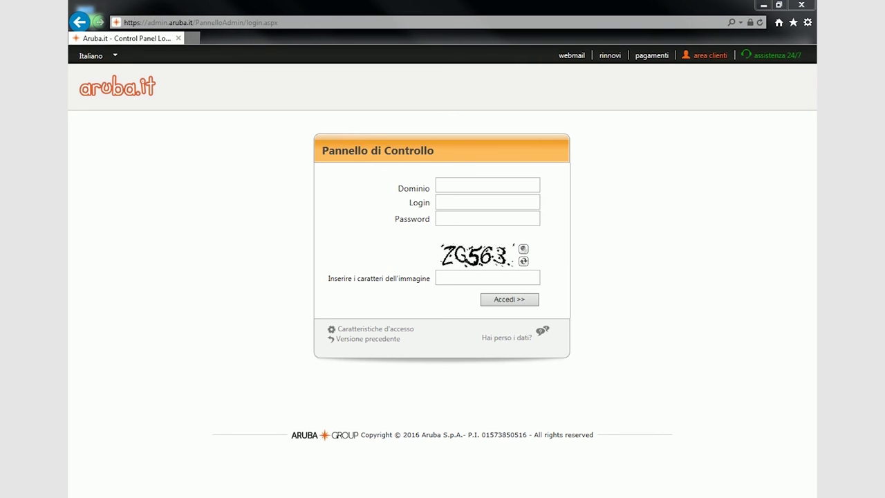
left_click(495, 185)
left_click(468, 200)
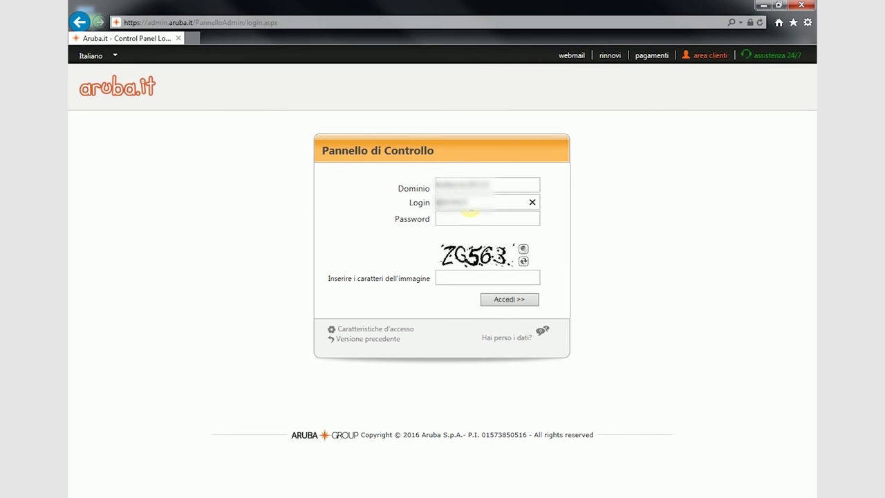
left_click(468, 218)
type("•••••••••")
left_click(450, 277)
type("zg563")
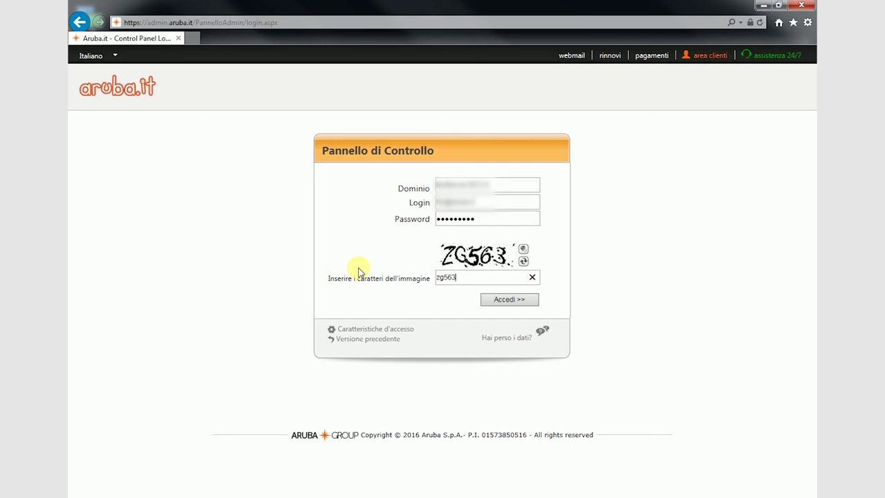
left_click(504, 302)
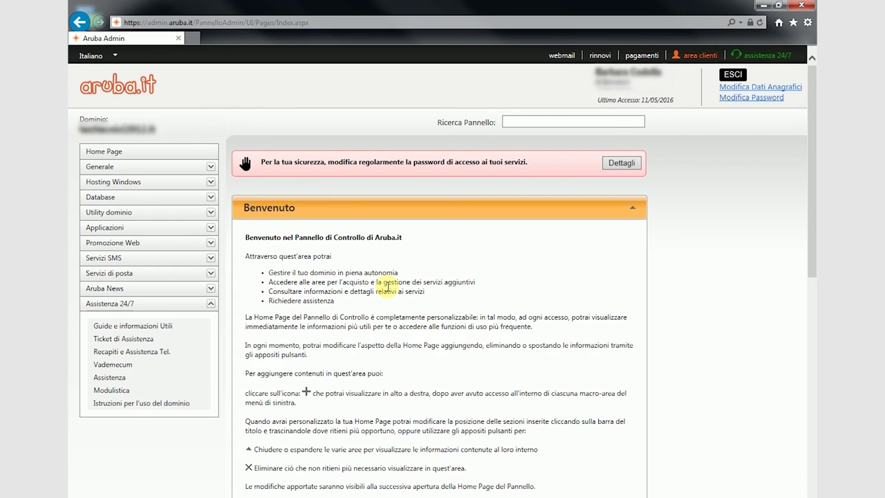
Launch SiteBuilder from Applicazioni and continue past the overwrite notice.
left_click(130, 234)
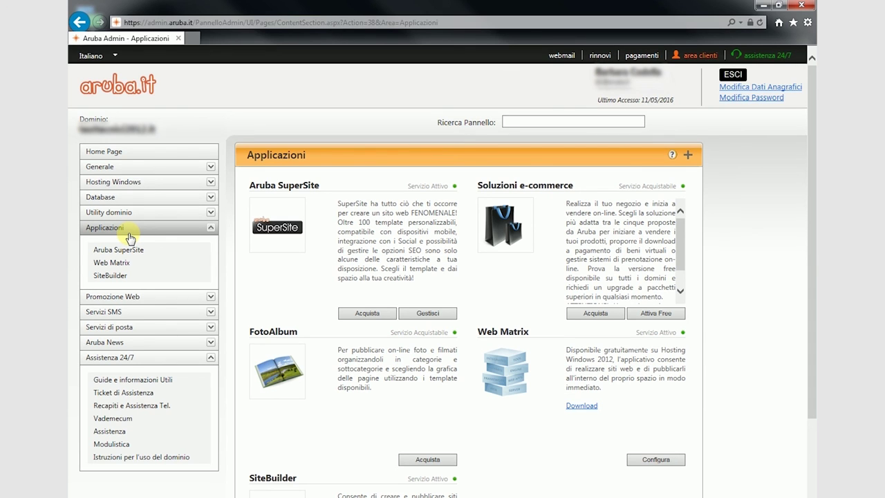
left_click(114, 275)
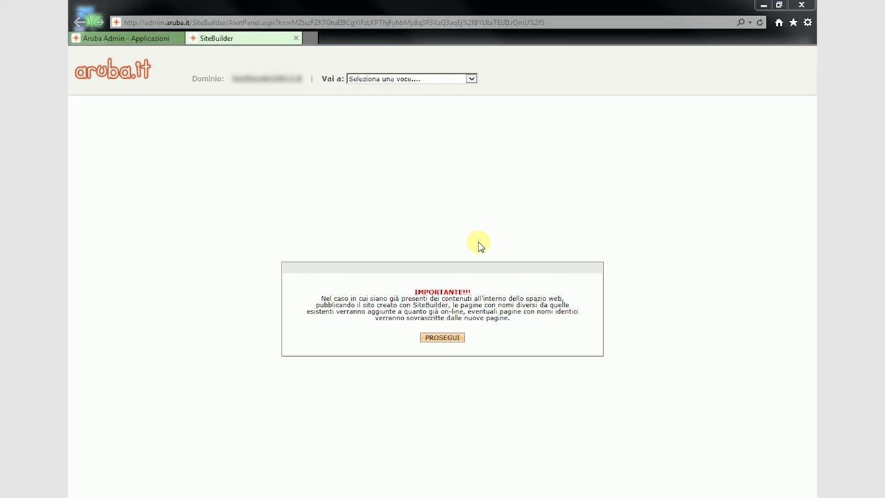
left_click(454, 340)
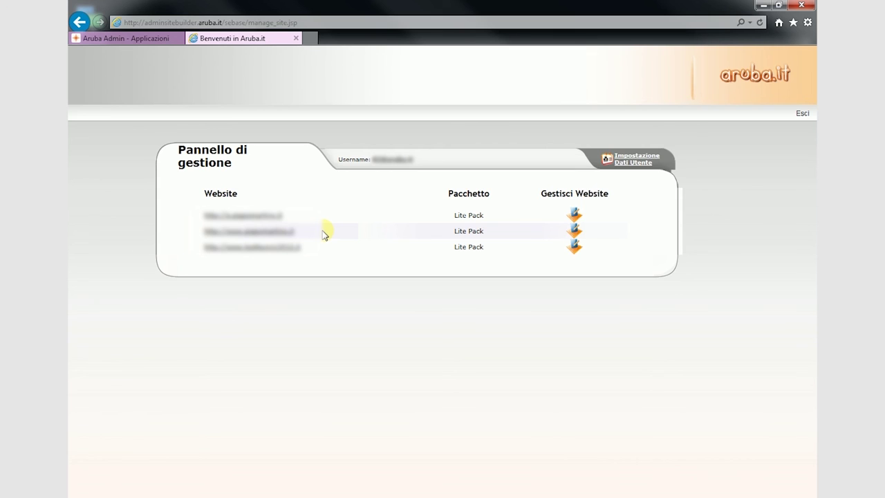
On the third website, create a new page named 'pagina nascosta'.
left_click(575, 249)
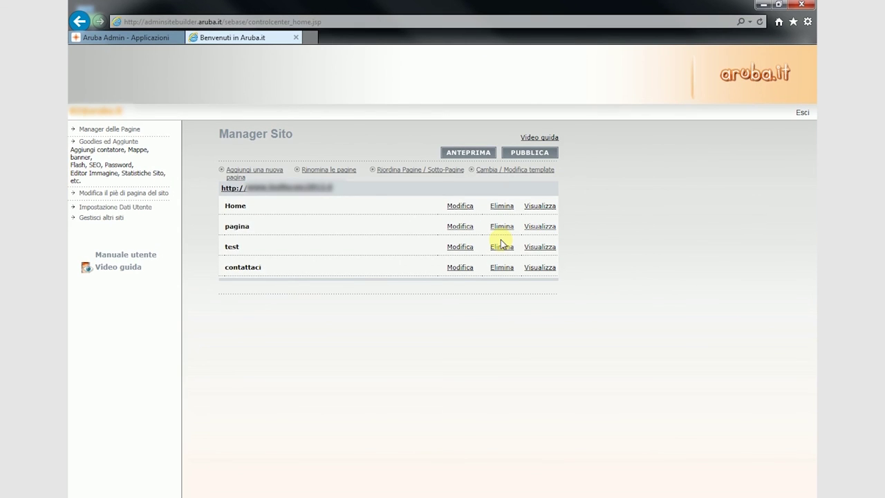
left_click(254, 170)
left_click(625, 226)
type("pagina nascosta")
left_click(691, 228)
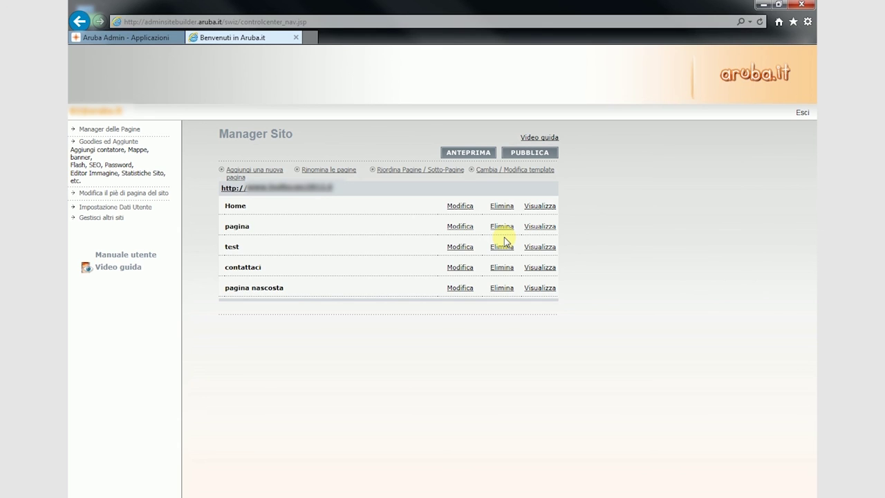
Change the link type of 'pagina nascosta' to Pagine Stand-alone.
left_click(460, 289)
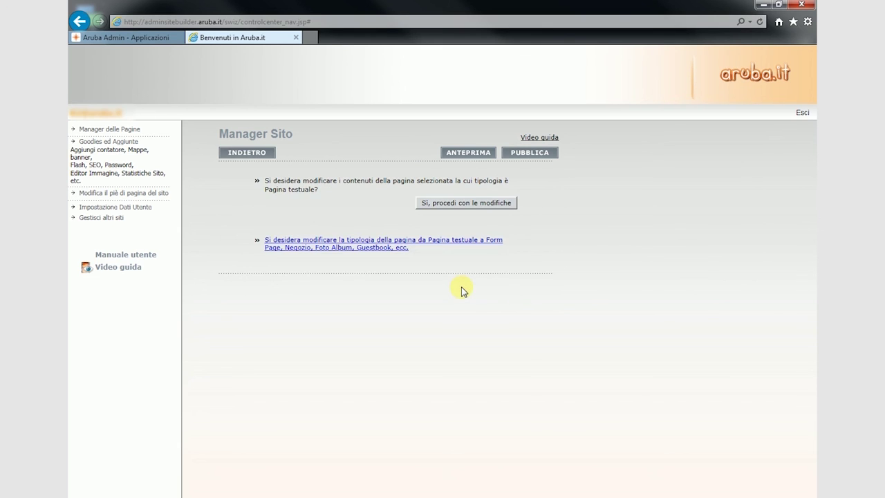
left_click(340, 247)
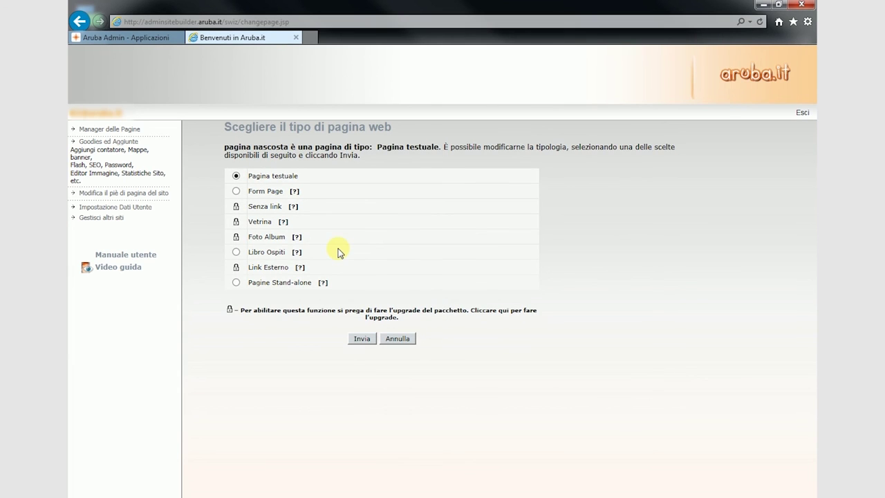
left_click(236, 283)
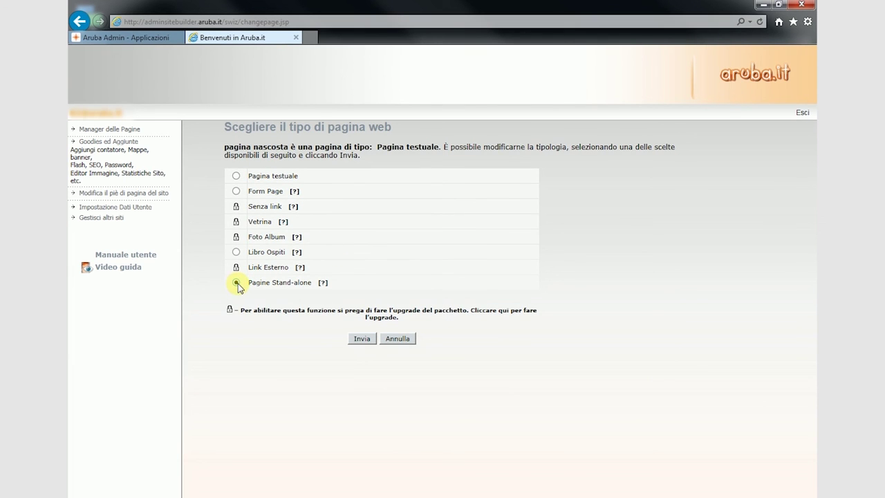